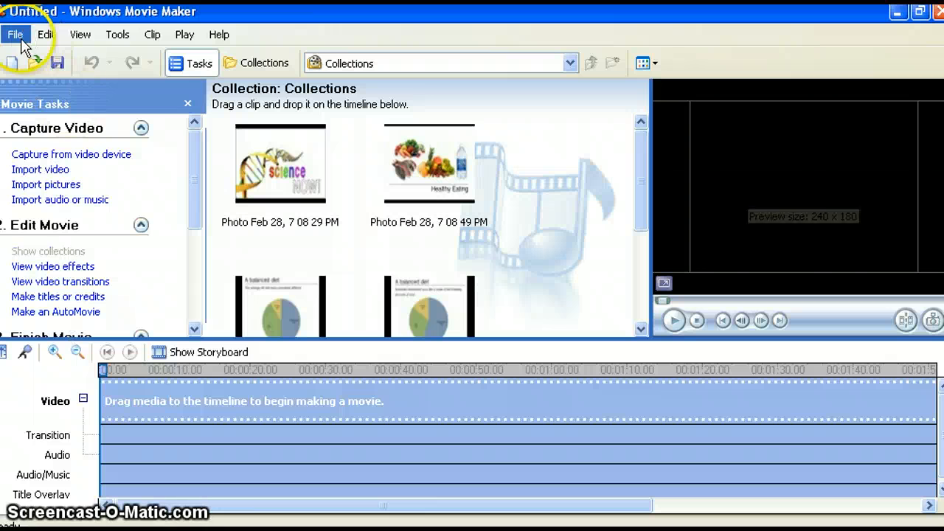
- Open the project healty eating documentary from My Documents > PBL > How can I live longer > Healthy eating documentary
click(28, 37)
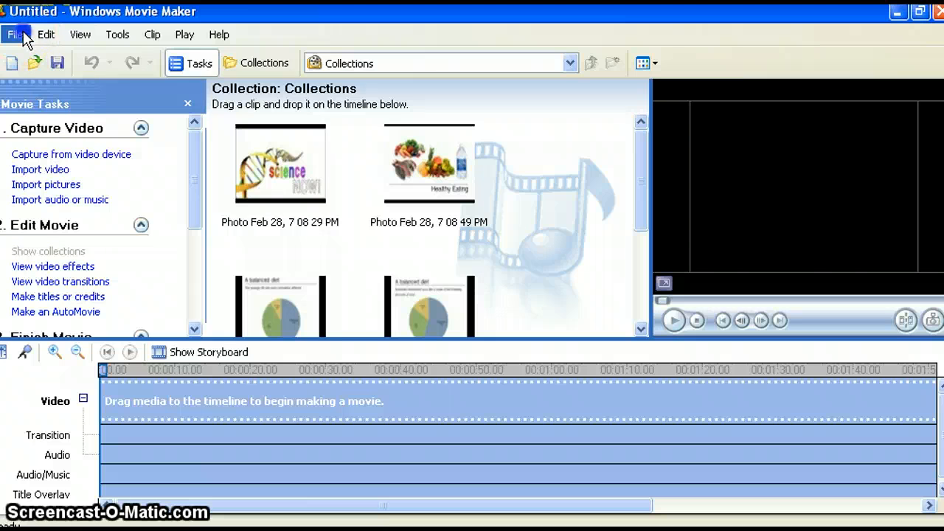
click(33, 76)
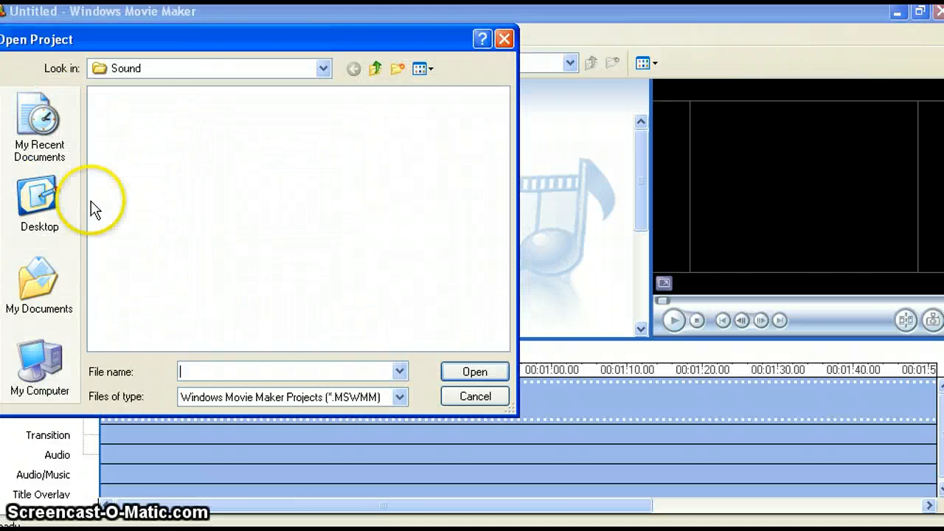
click(42, 286)
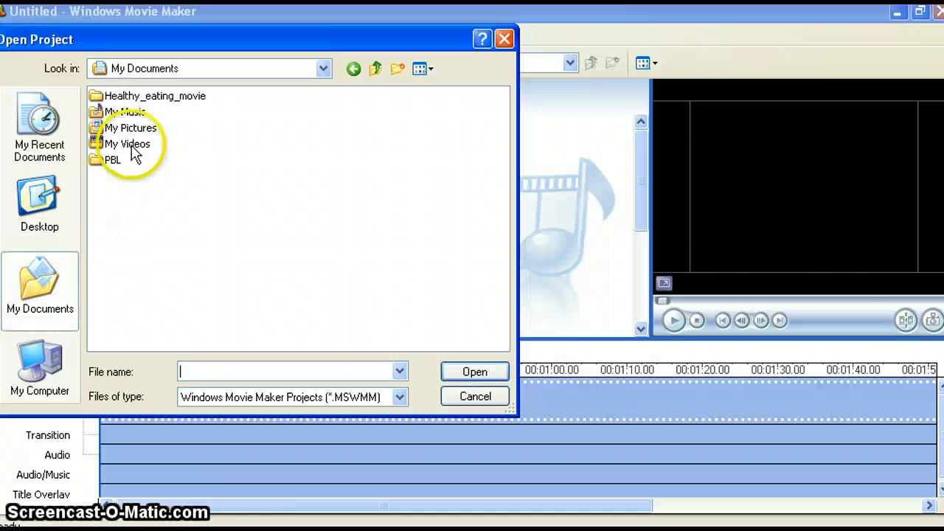
double_click(113, 159)
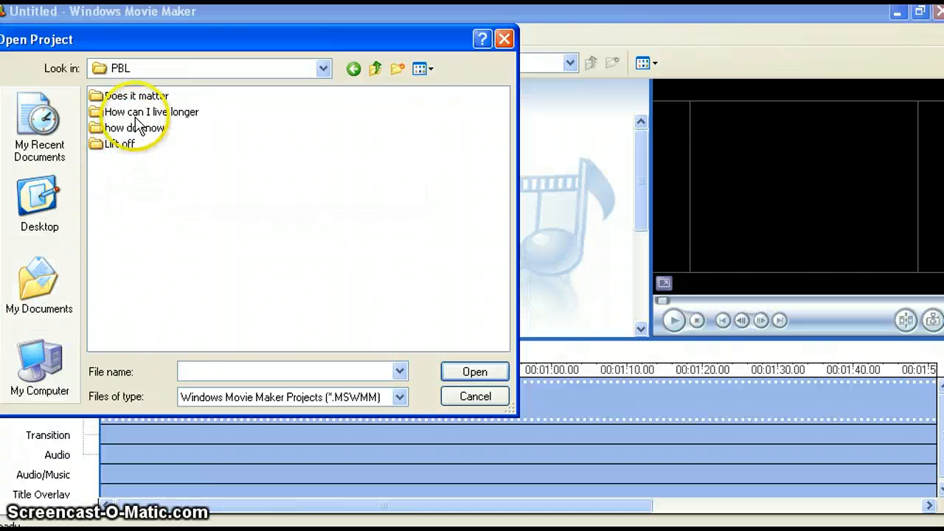
double_click(126, 111)
double_click(145, 103)
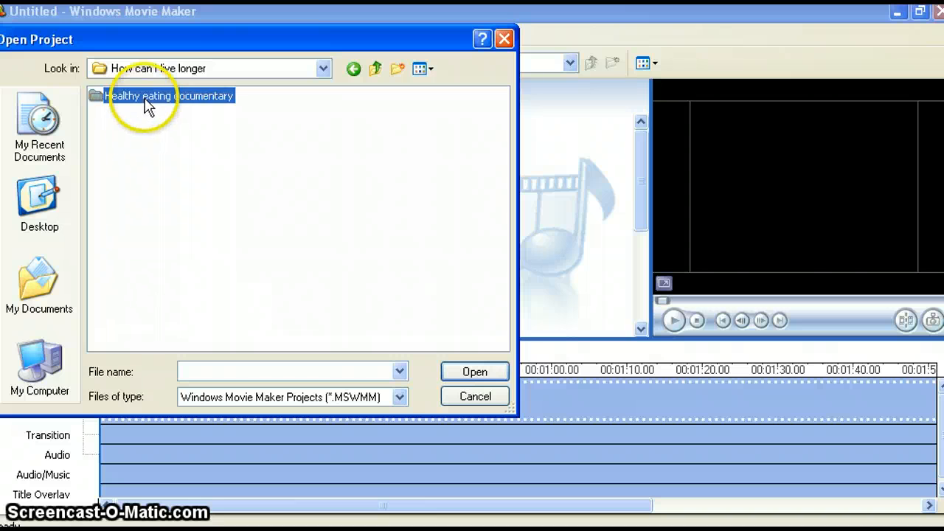
click(142, 169)
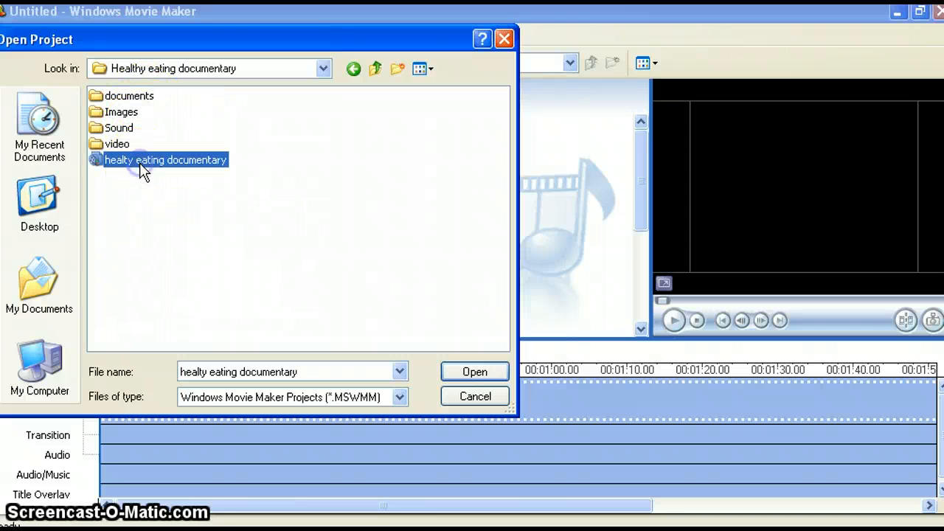
click(457, 374)
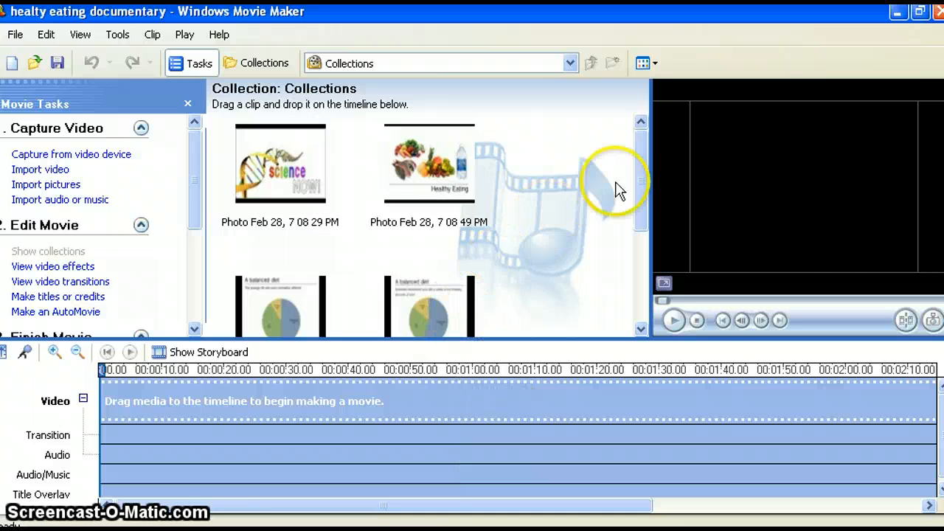
- Add the Science Now picture at the start of the video track, followed by the Healthy Eating picture
drag(641, 168, 637, 272)
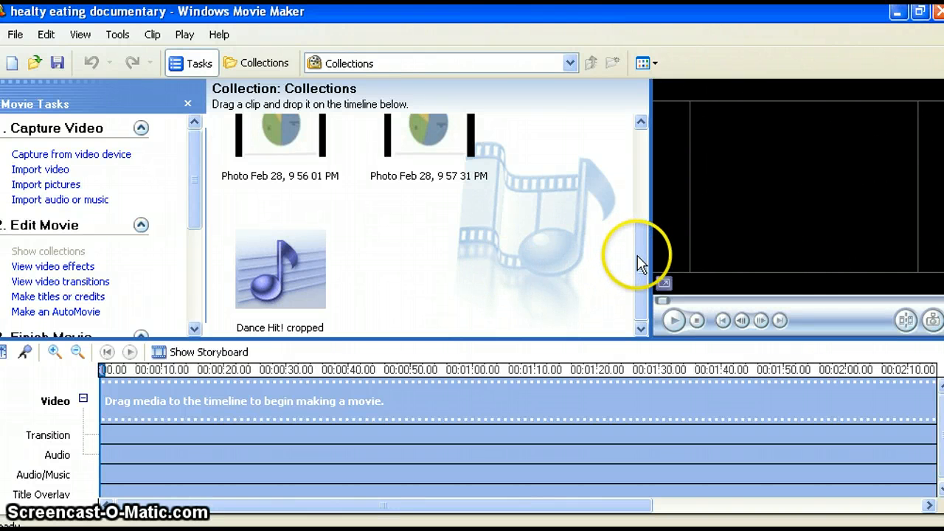
drag(634, 257, 631, 135)
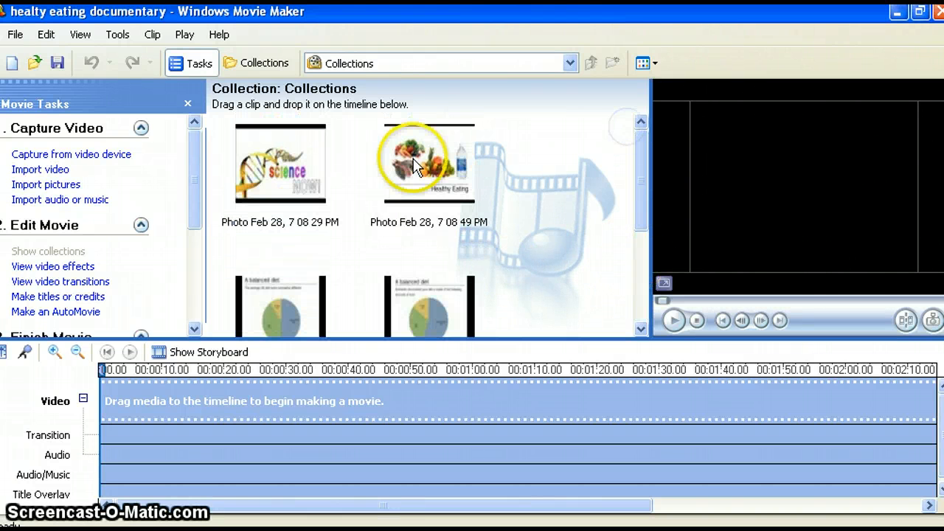
click(278, 153)
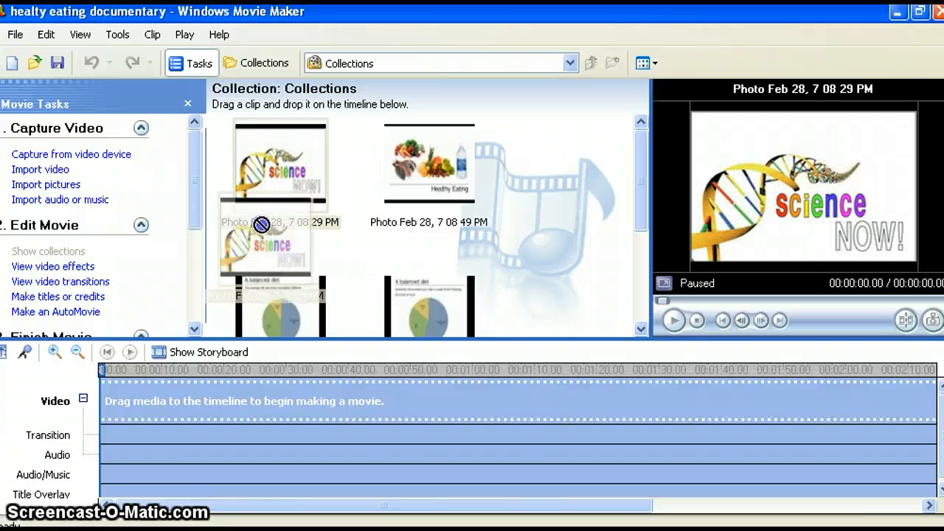
drag(277, 147, 155, 400)
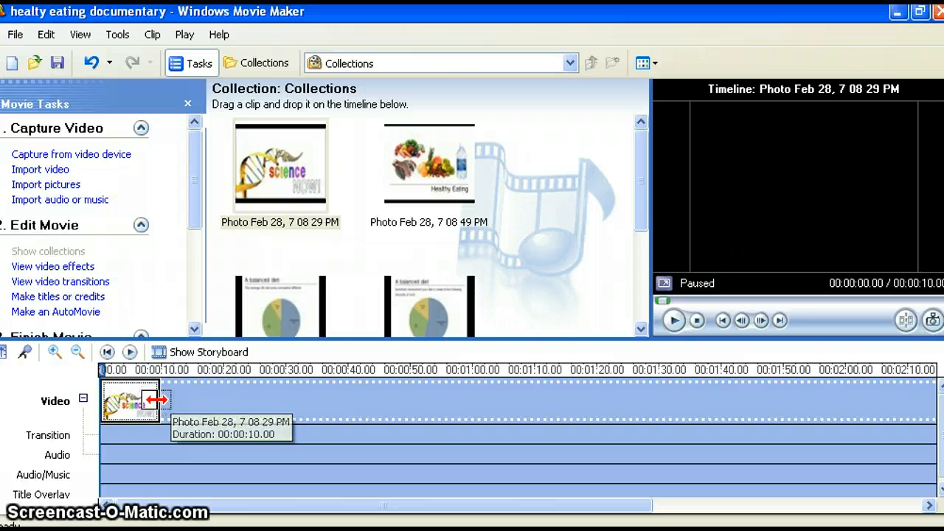
click(414, 159)
mouse_move(414, 159)
mouse_down()
mouse_move(366, 264)
mouse_move(273, 373)
mouse_move(209, 409)
mouse_move(214, 398)
mouse_up()
click(194, 401)
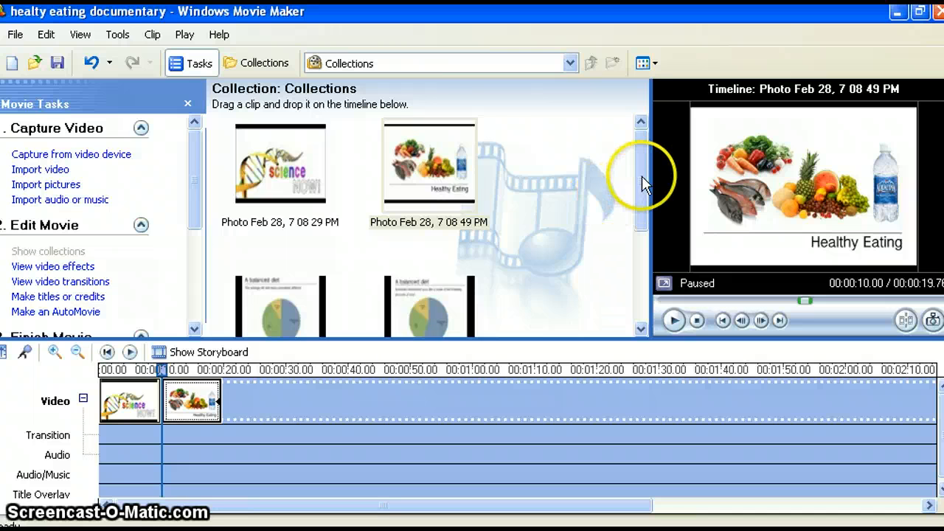
- Add Dance Hit! cropped to the Audio/Music track and align it with the start of the movie
drag(642, 176, 635, 275)
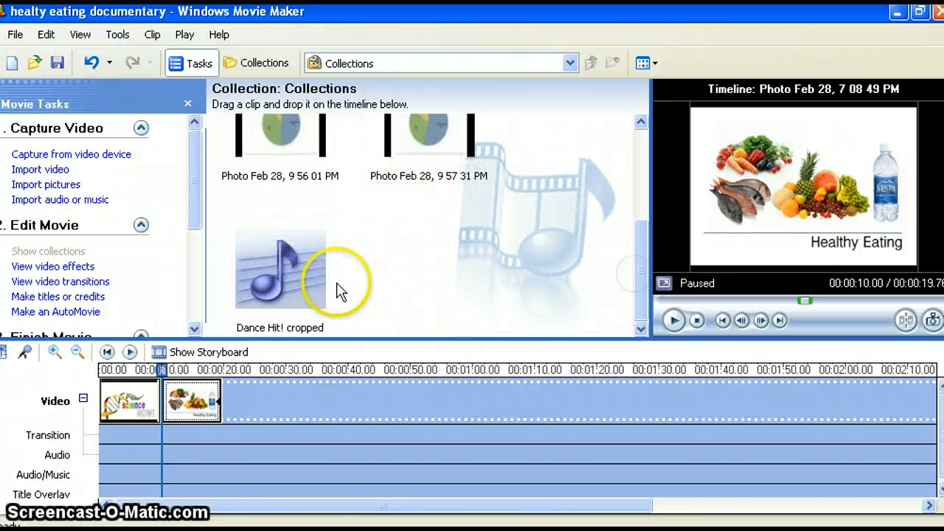
drag(289, 266, 126, 479)
click(147, 475)
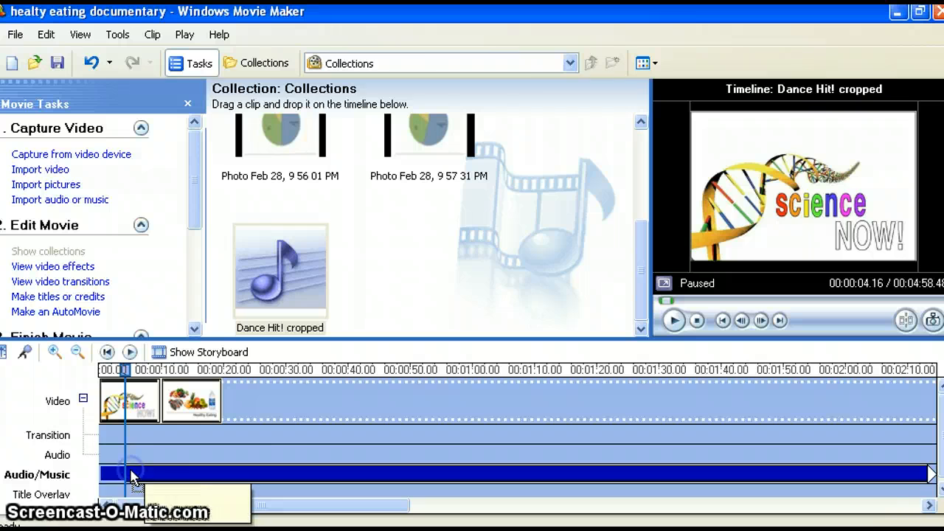
drag(131, 475, 132, 475)
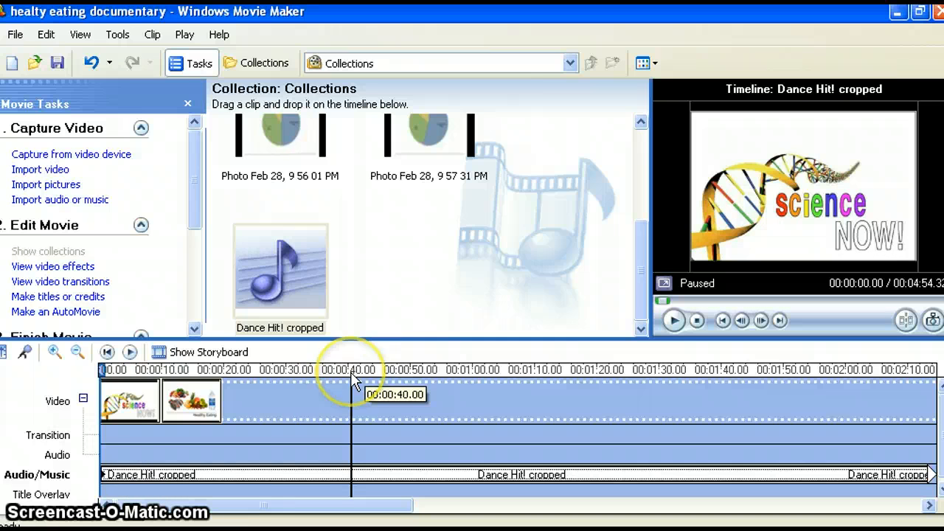
- Play the timeline from the start to compare the music with the two pictures, and pause it past the pictures
click(503, 202)
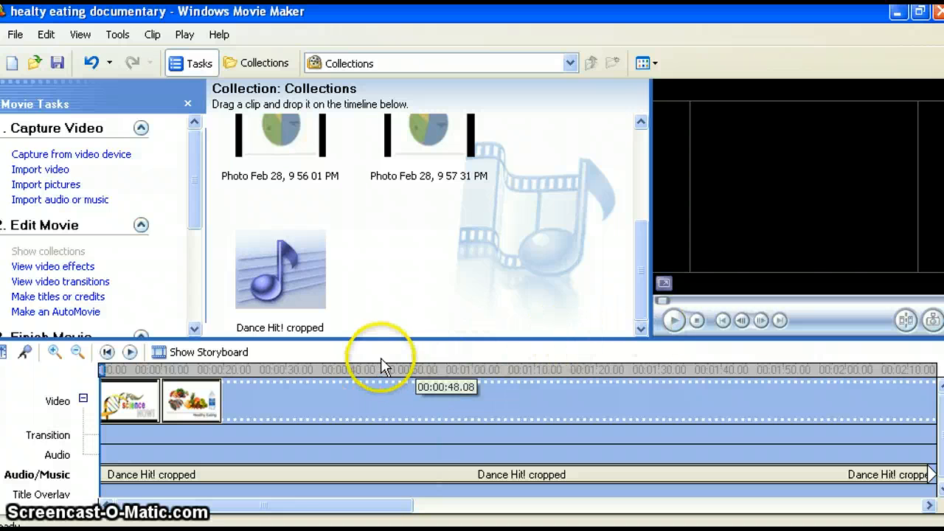
click(130, 353)
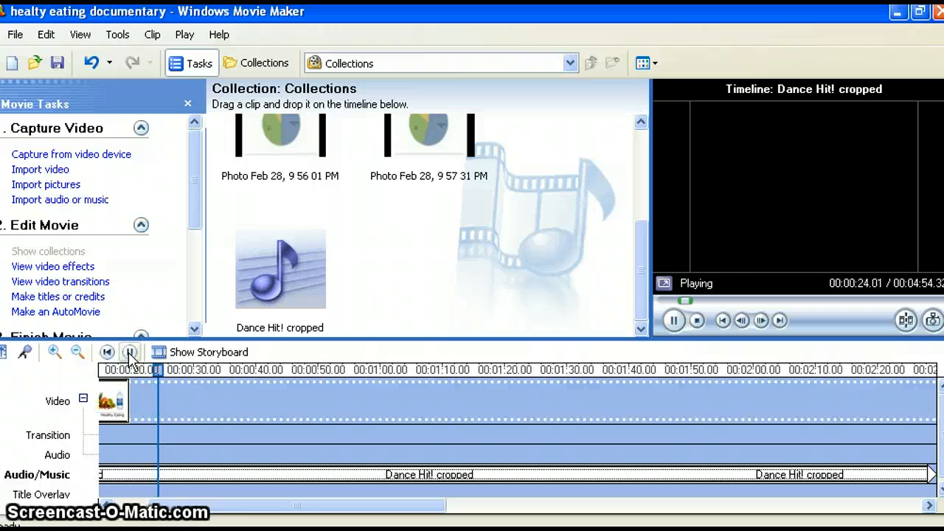
click(129, 353)
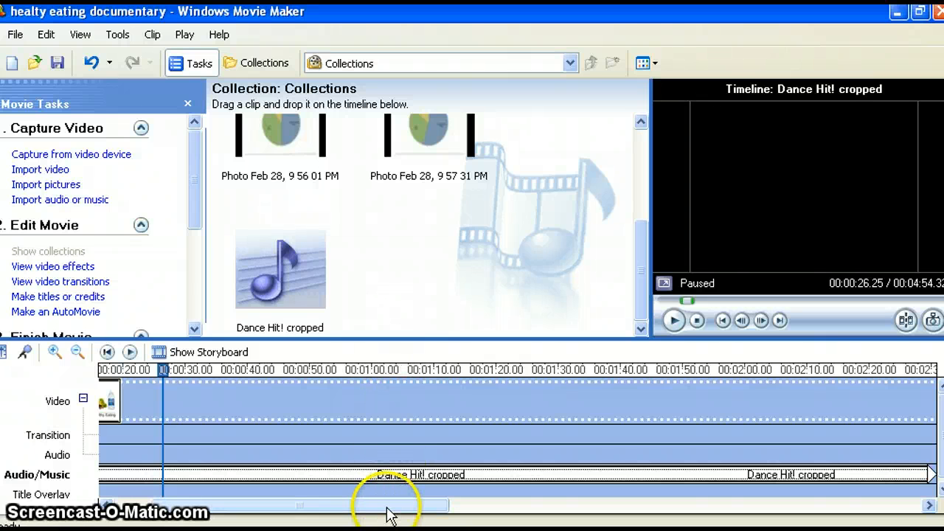
- Extend the Science Now picture to about 14 seconds and the Healthy Eating picture to end at about 29 seconds, and play back the result
drag(389, 515, 339, 509)
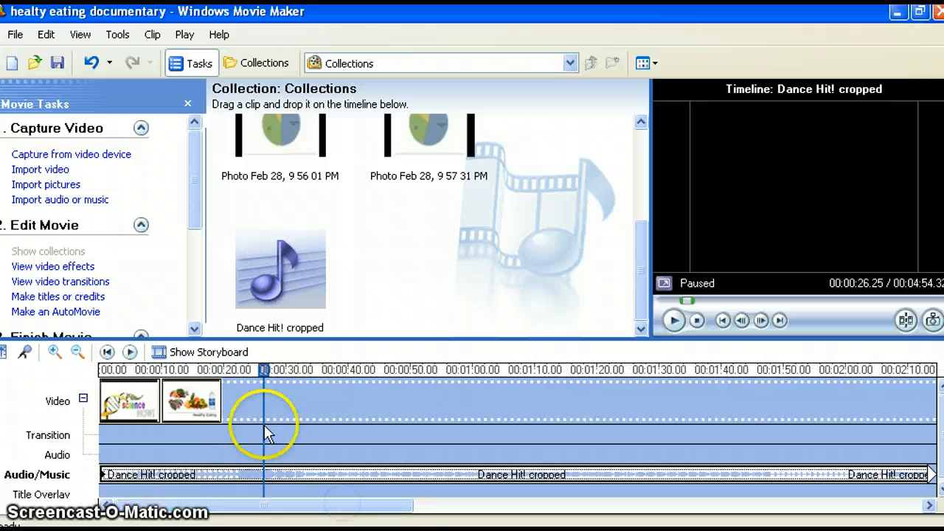
click(145, 403)
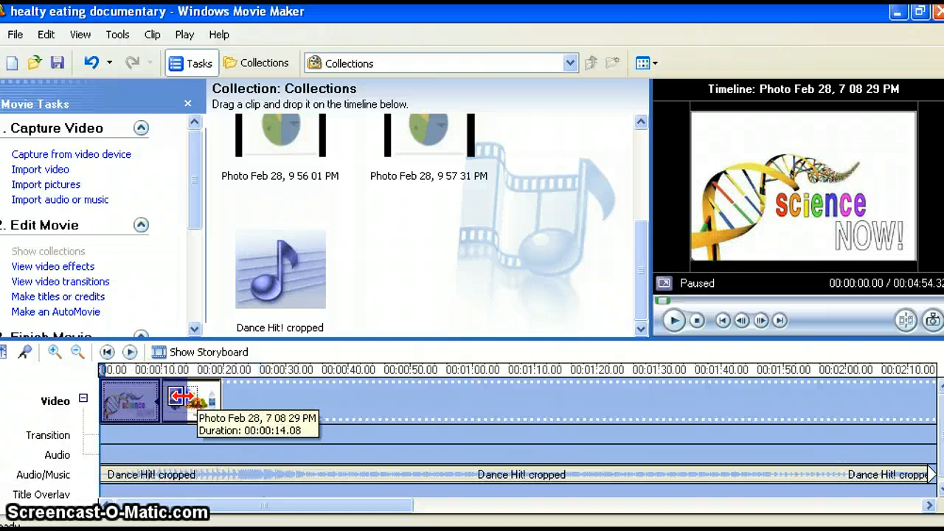
click(193, 401)
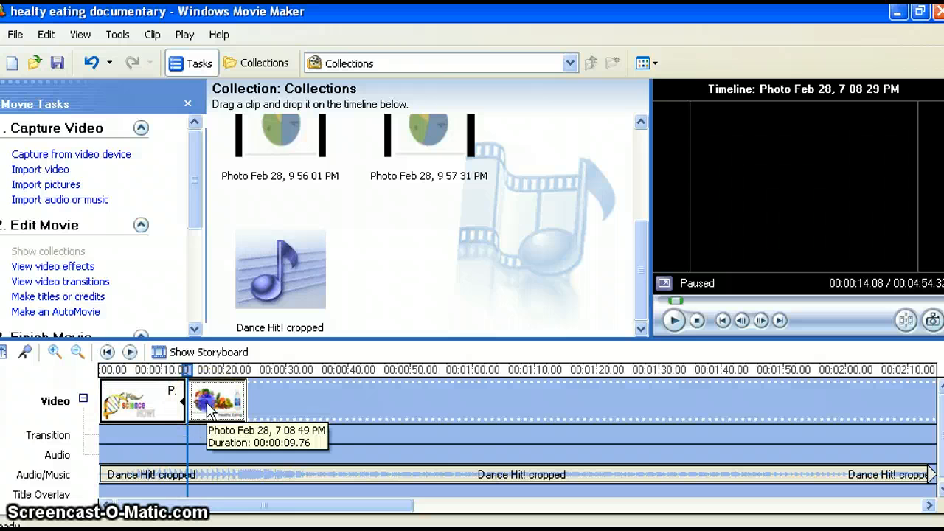
drag(244, 400, 278, 400)
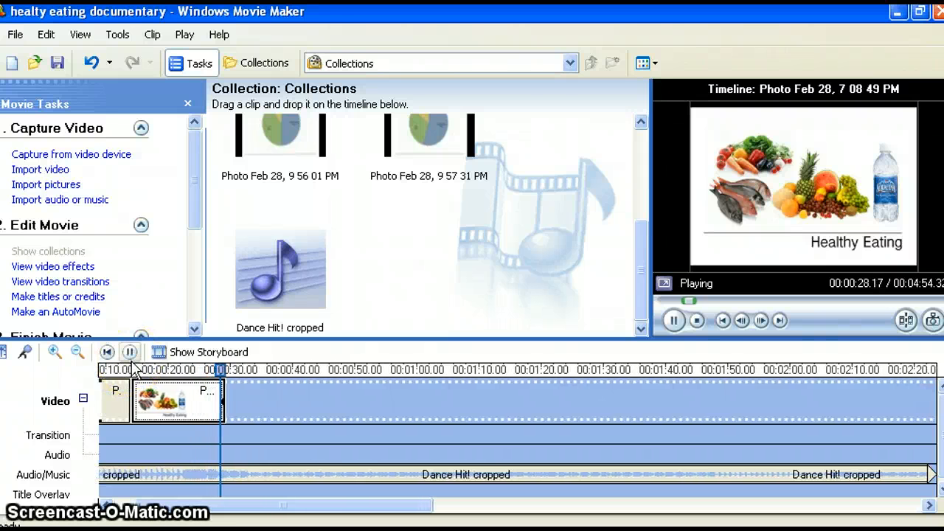
click(130, 352)
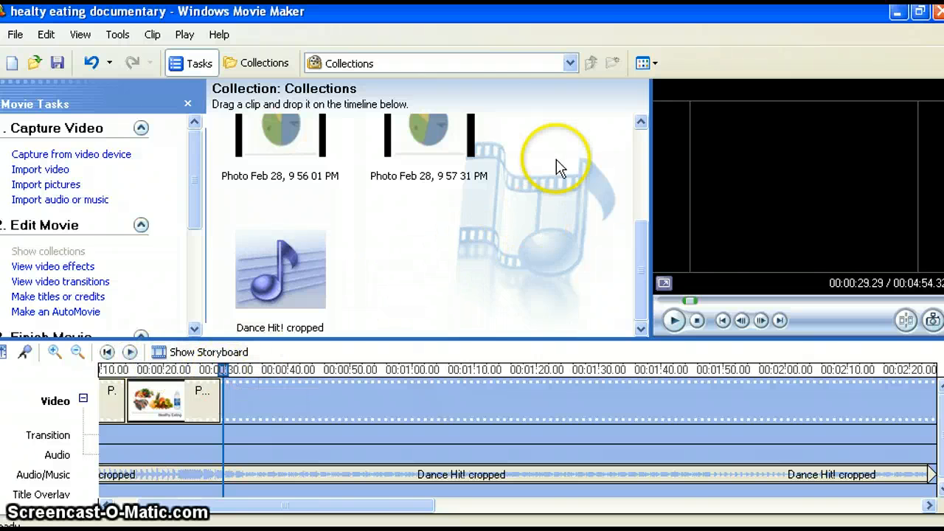
- Add clips 001, 002 and 003 of the intro to camera_0001 collection in order after the Healthy Eating picture on the video track
click(555, 65)
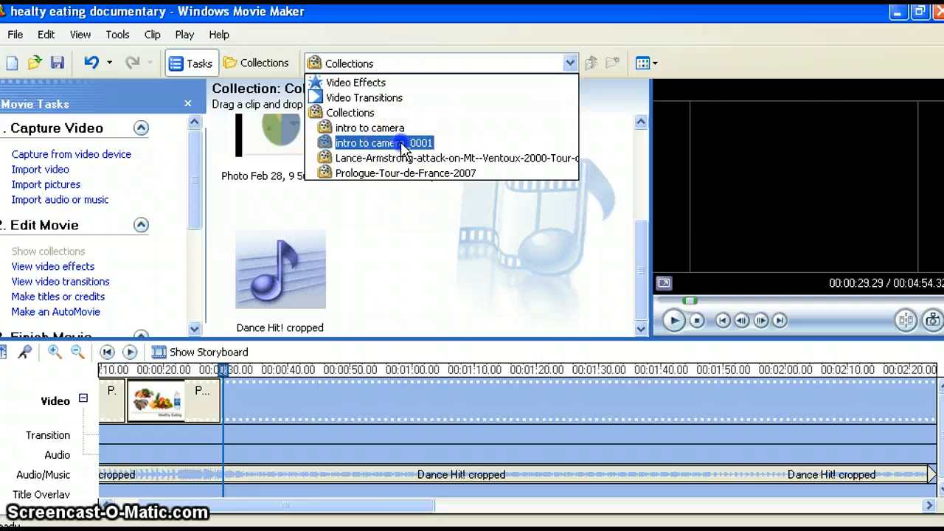
click(402, 145)
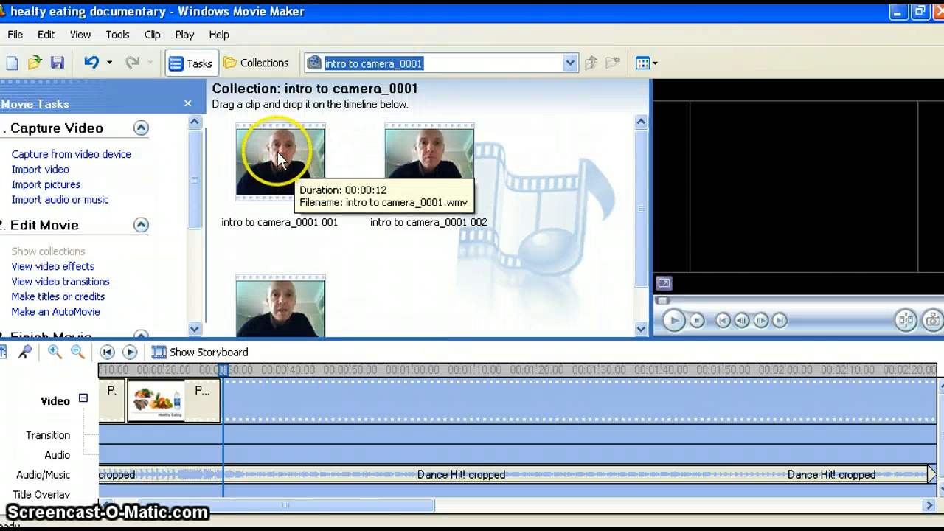
drag(280, 161, 271, 395)
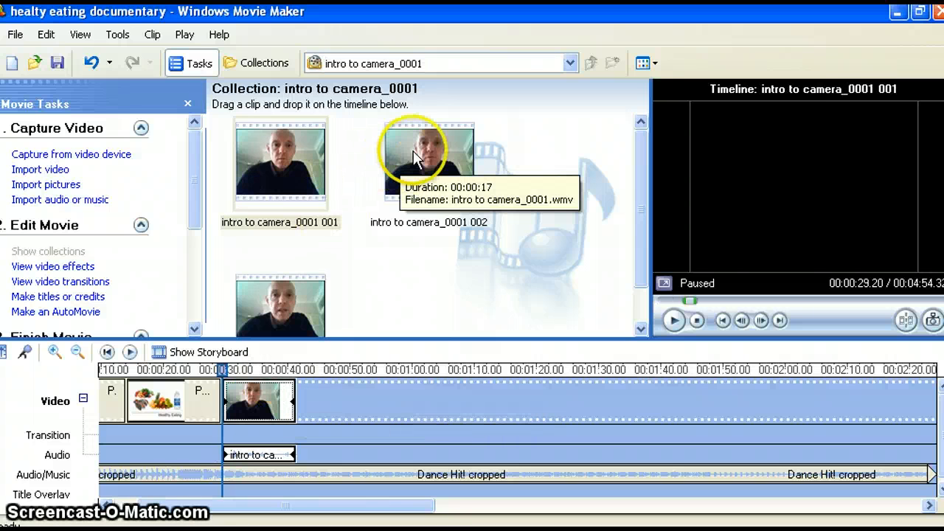
drag(416, 157, 346, 391)
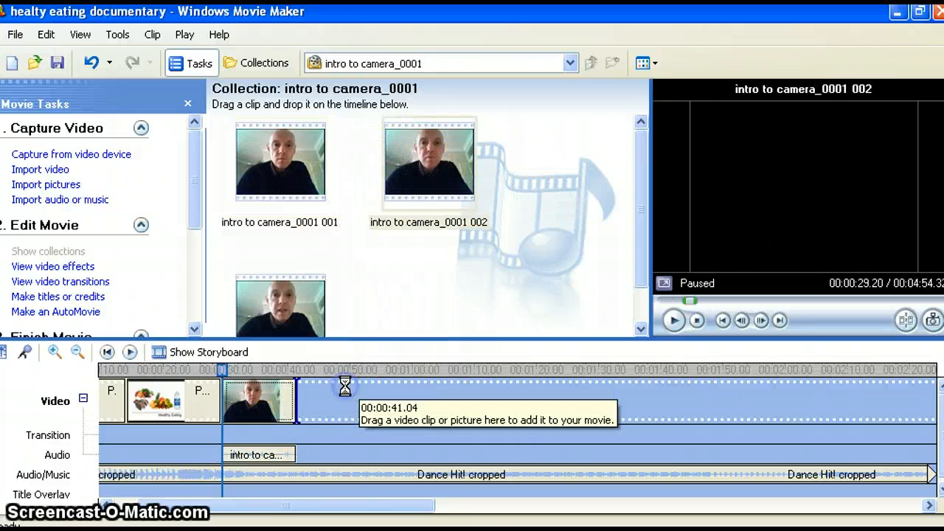
drag(283, 298, 407, 370)
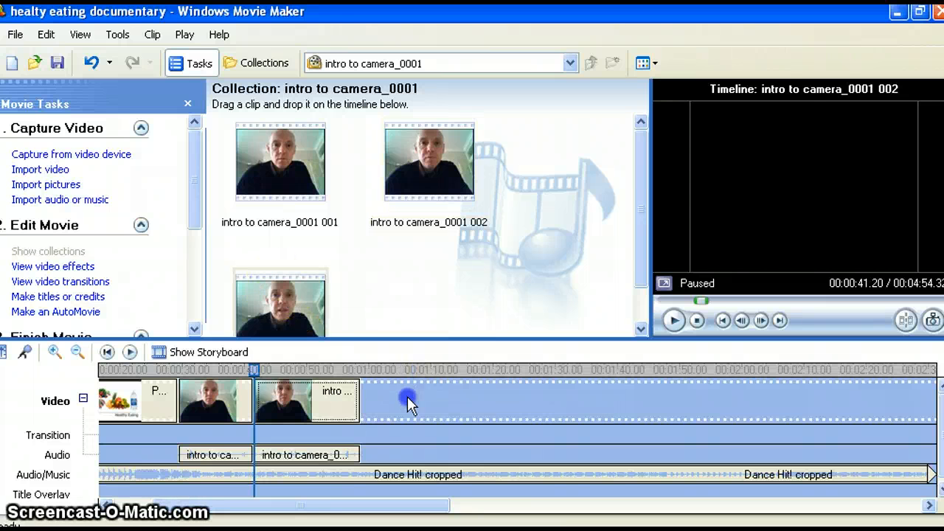
drag(410, 404, 411, 404)
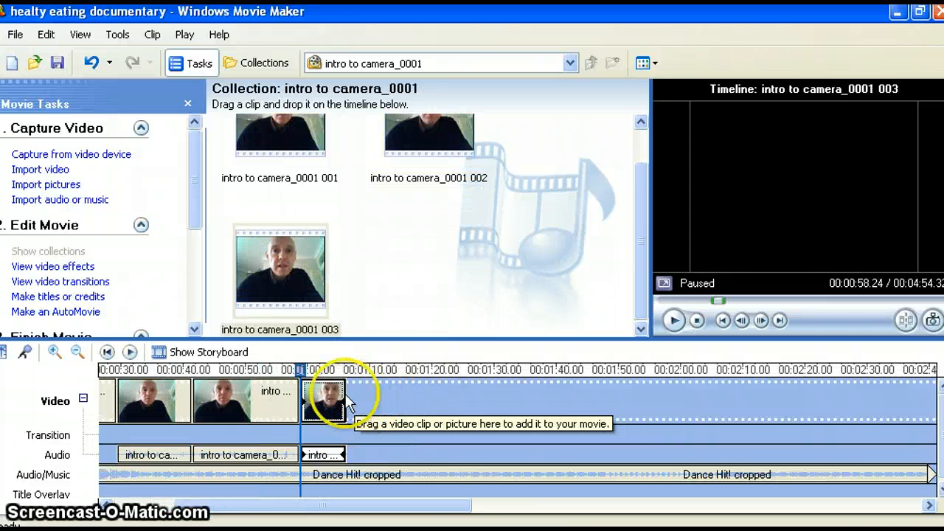
- Play the movie from the beginning through the last camera clip, and pause the playback
click(107, 352)
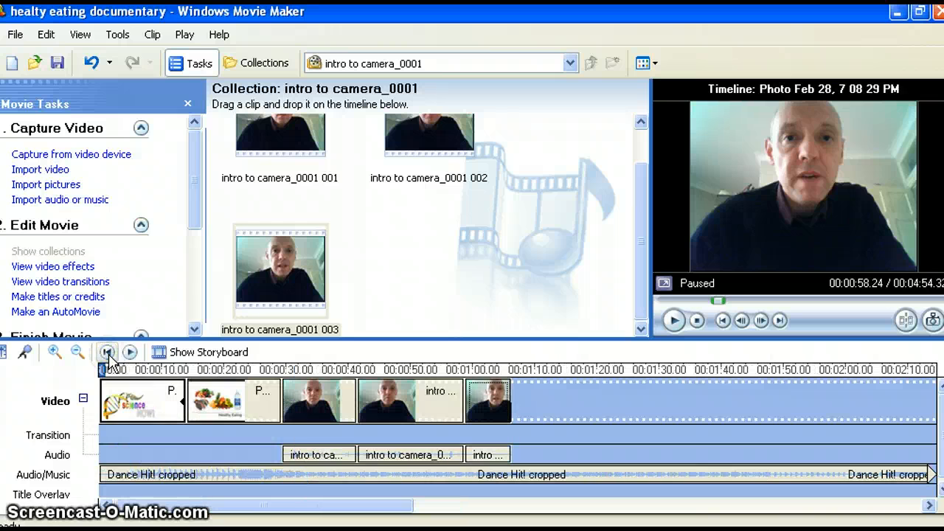
click(130, 353)
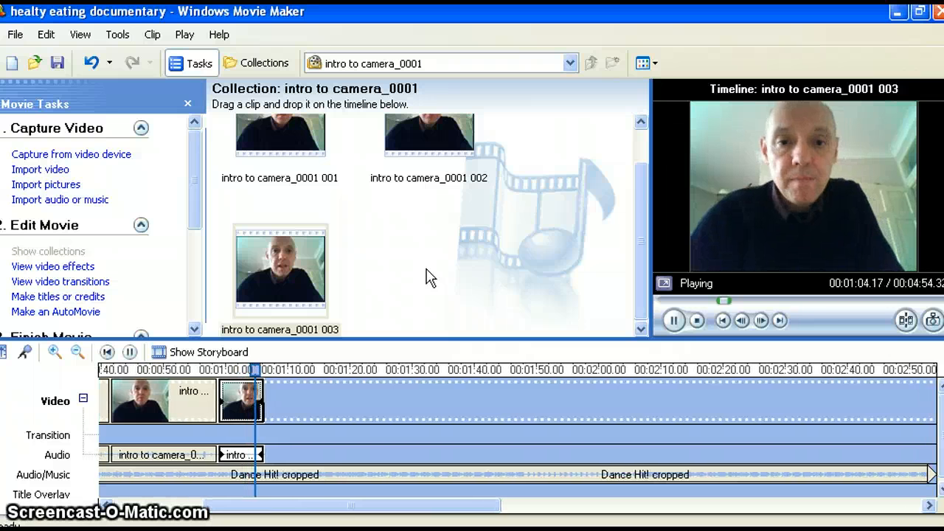
drag(302, 278, 131, 343)
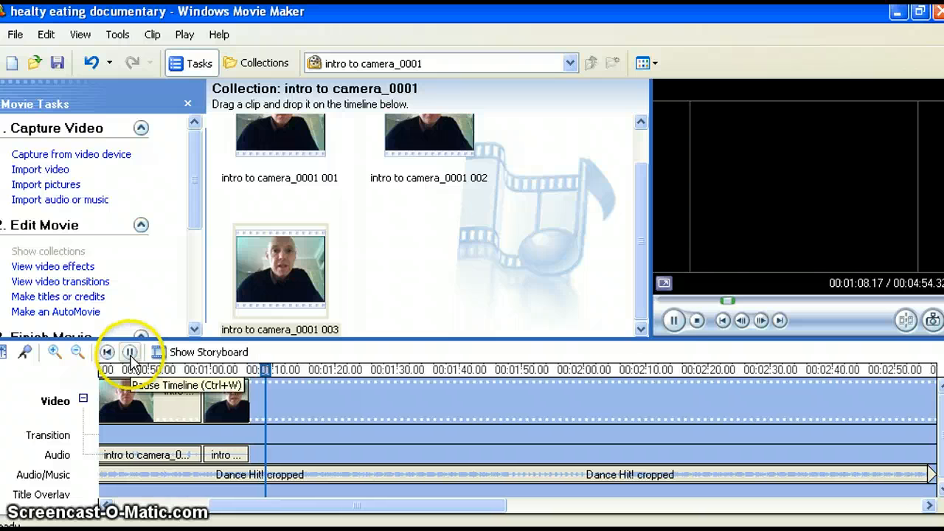
click(130, 353)
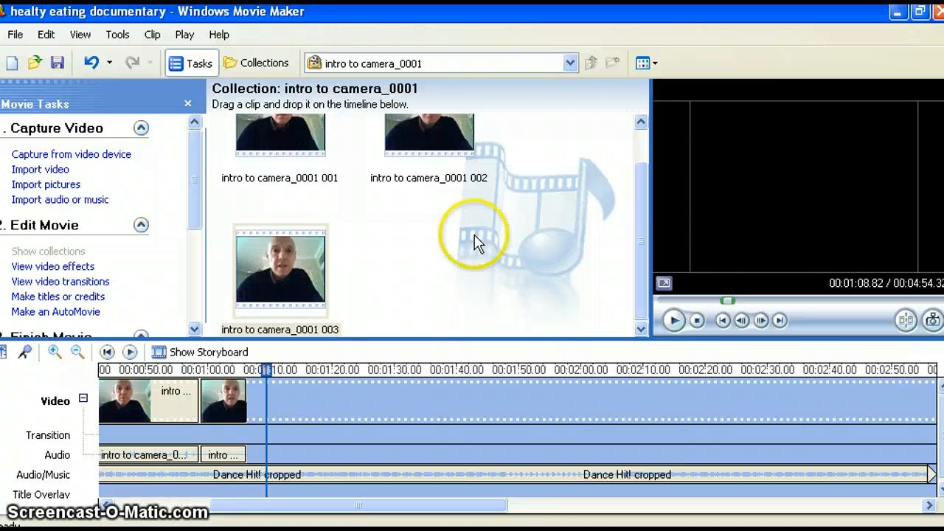
- Open the Prologue-Tour-de-France-2007 collection and add its clips 001, 002 and 003 in order after the last presenter clip on the video track
drag(644, 238, 638, 171)
click(474, 66)
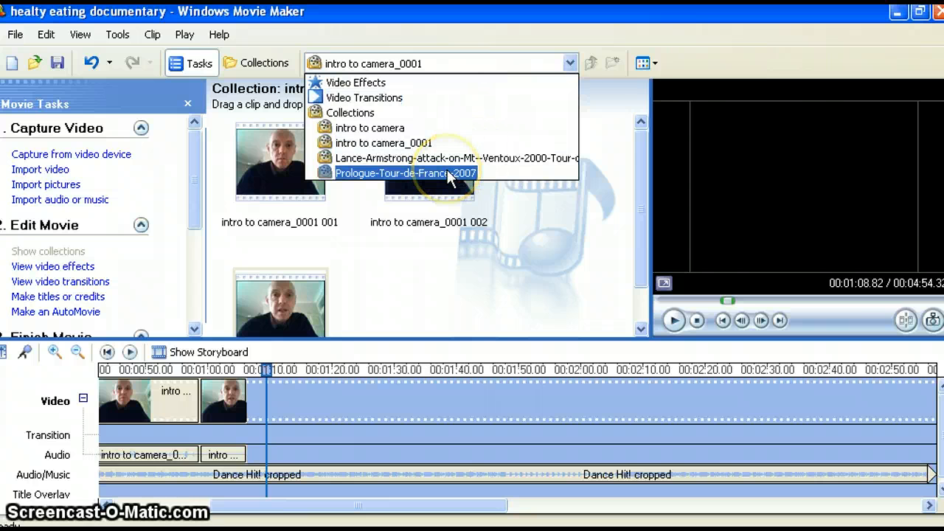
click(445, 169)
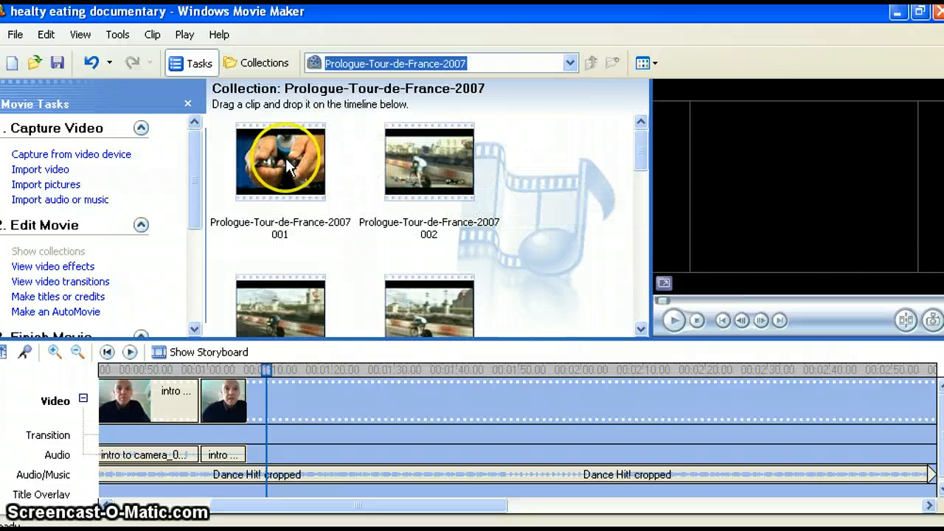
drag(286, 158, 304, 391)
click(426, 161)
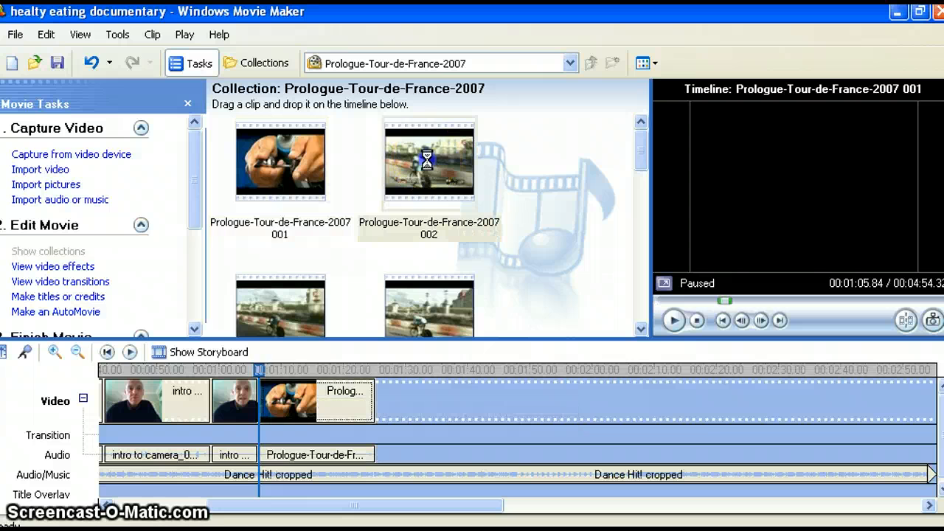
drag(427, 159, 437, 404)
click(295, 305)
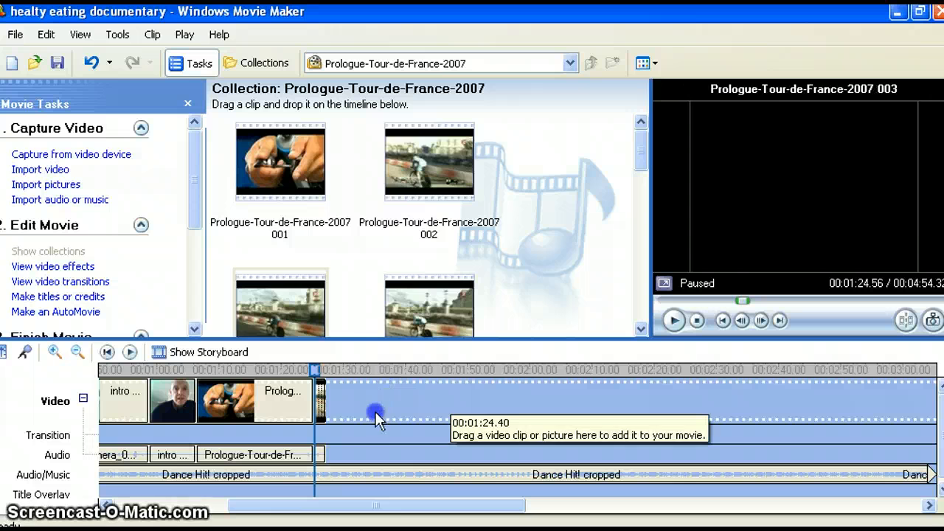
drag(376, 418, 375, 413)
- Add Prologue-Tour-de-France-2007 clips 004 and 005 after clip 003 on the video track, and try to add clip 006
drag(425, 254, 384, 402)
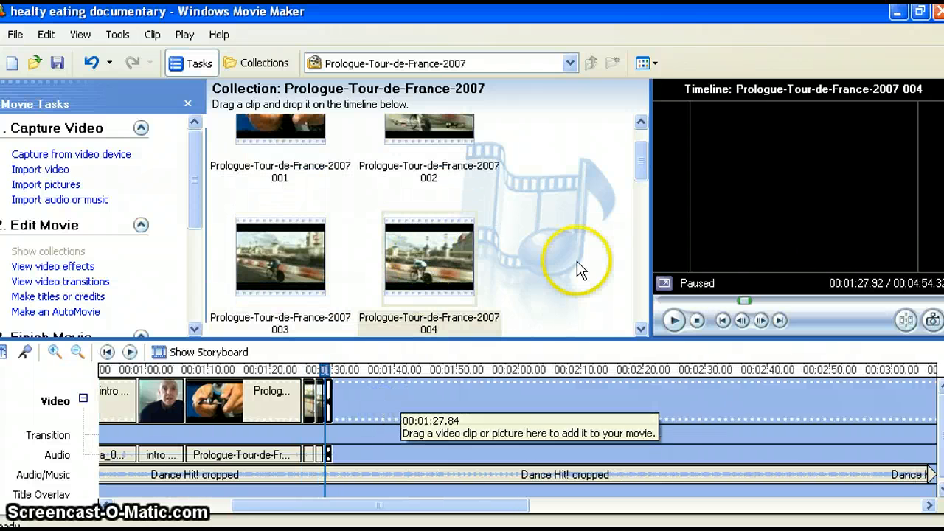
drag(638, 328, 642, 335)
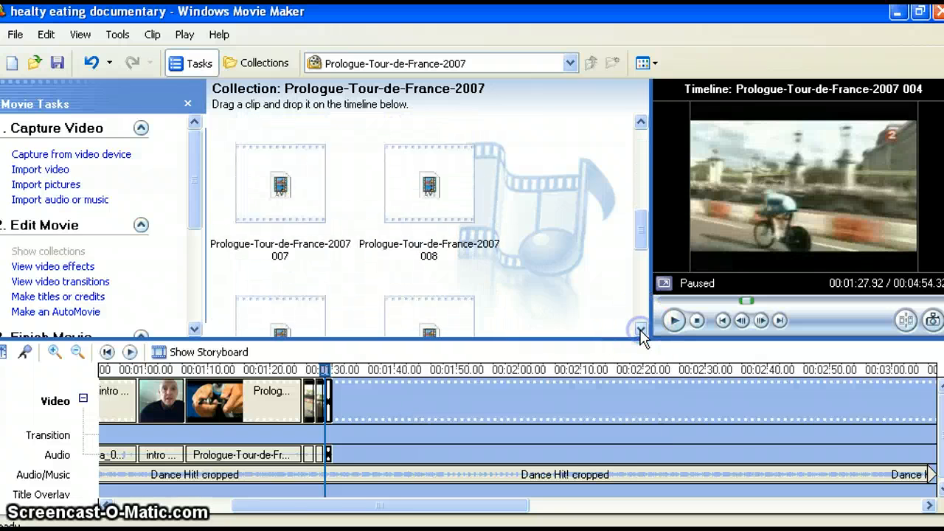
drag(639, 233, 636, 208)
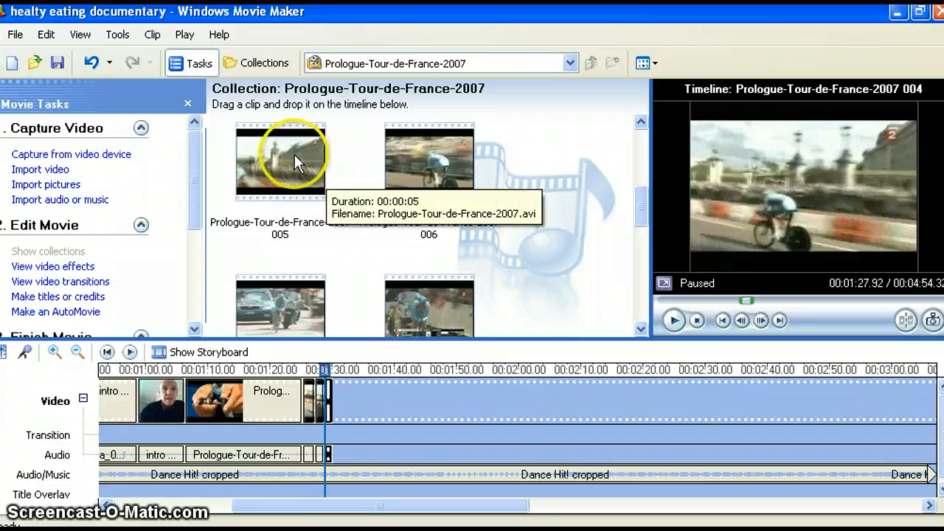
drag(294, 157, 360, 391)
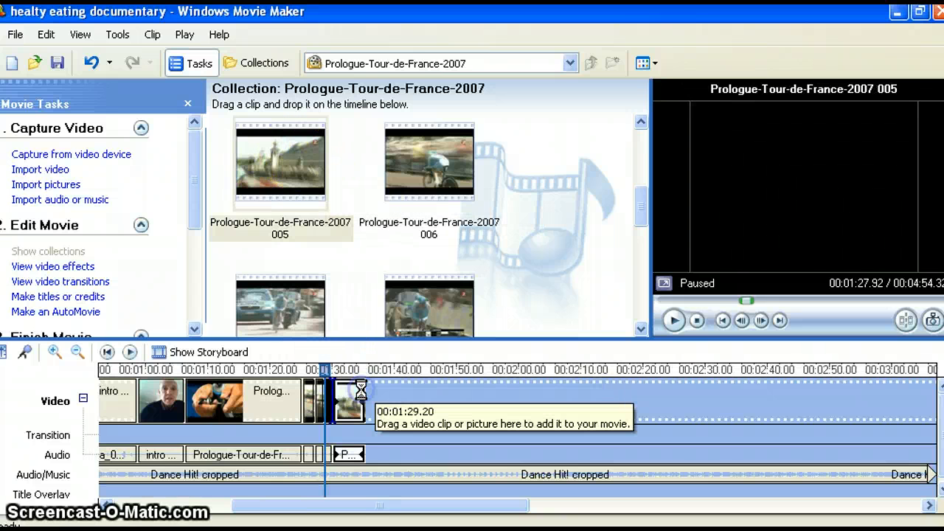
mouse_move(421, 160)
mouse_down()
mouse_move(438, 343)
mouse_move(416, 423)
mouse_up()
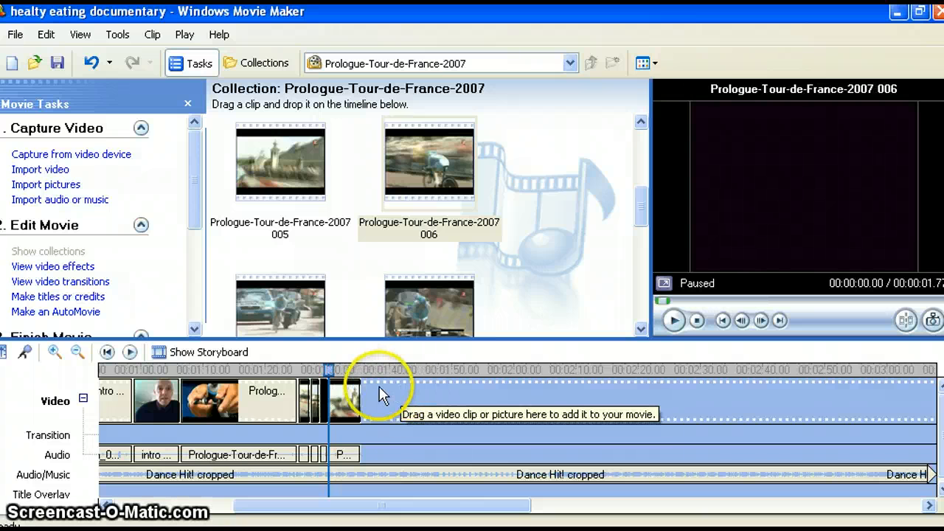
- Play the timeline from about 00:01:04, replay it from the beginning, and pause during the first cycling clip
drag(326, 369, 172, 374)
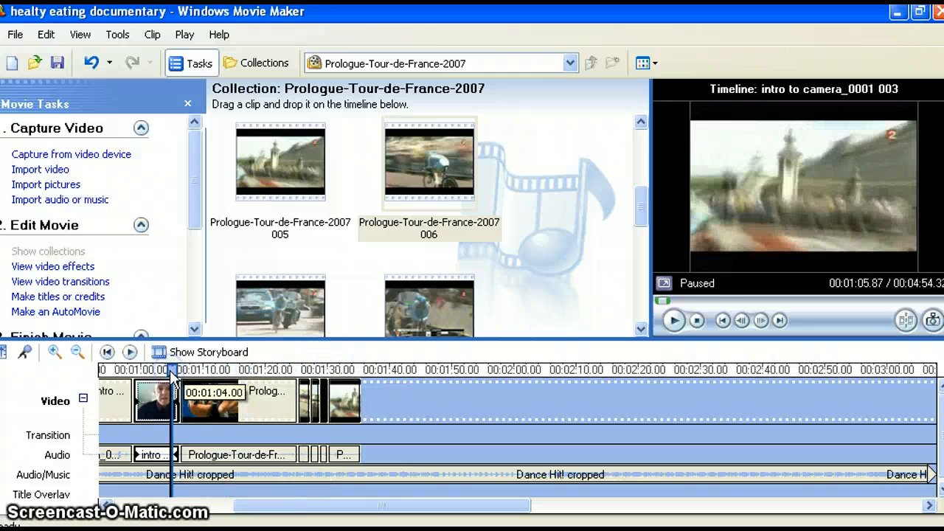
click(130, 351)
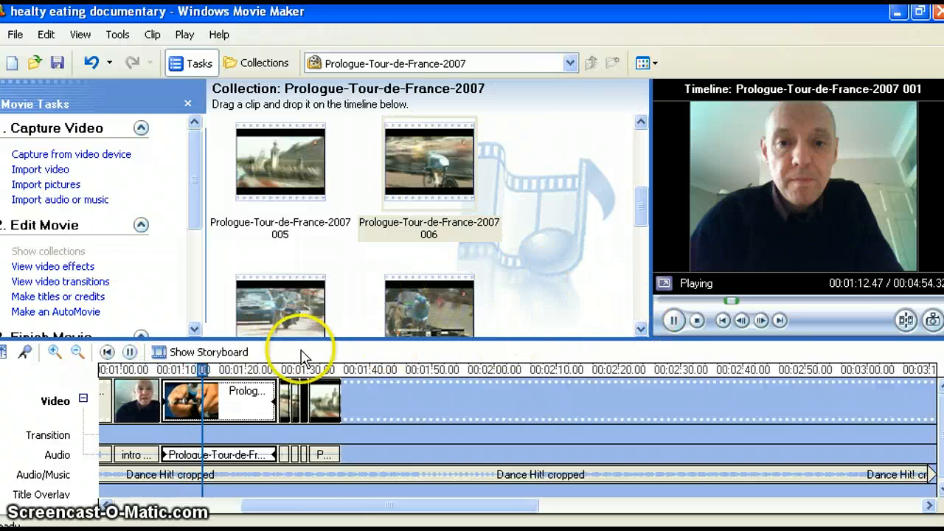
click(107, 352)
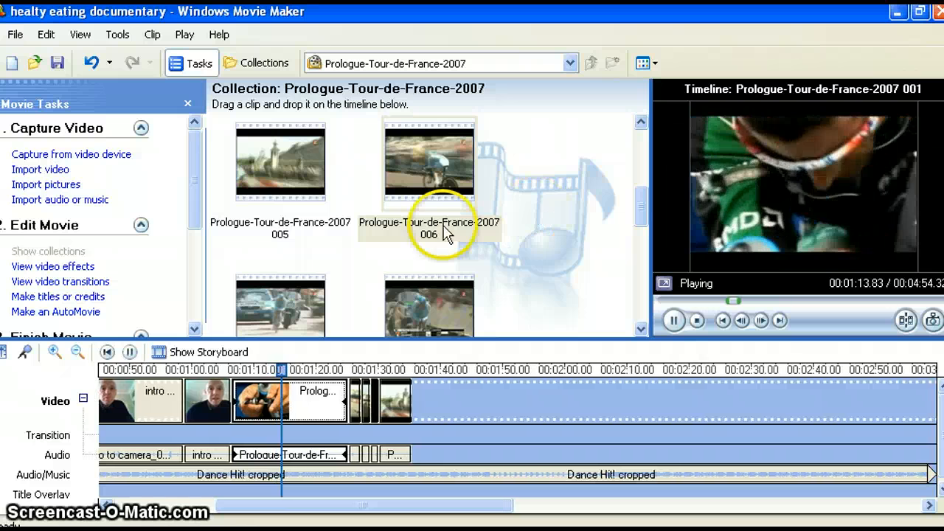
click(135, 354)
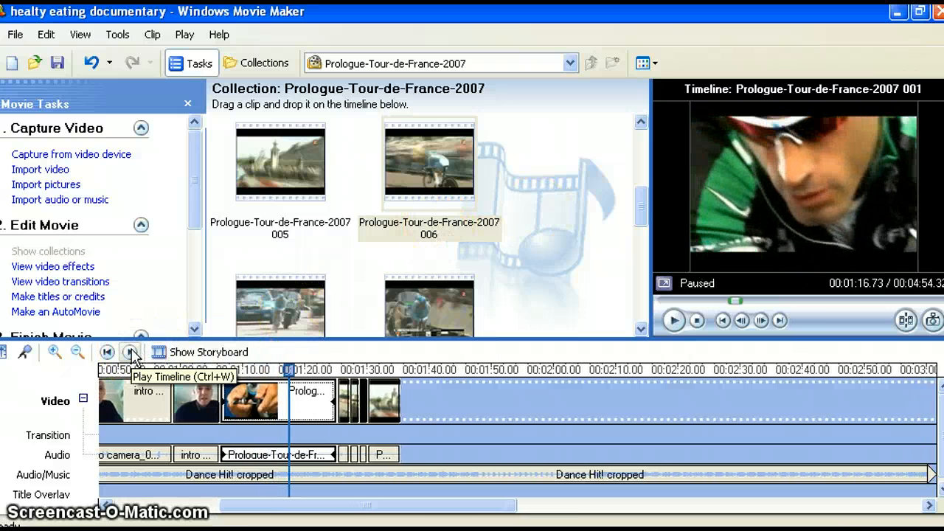
- Mute the audio of Prologue-Tour-de-France-2007 clips 001 and 002 on the timeline
right_click(263, 451)
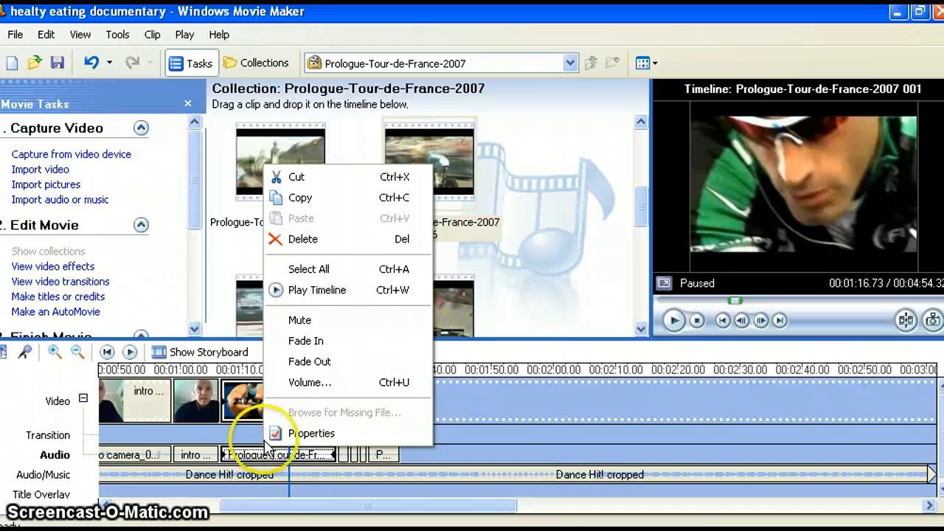
click(330, 321)
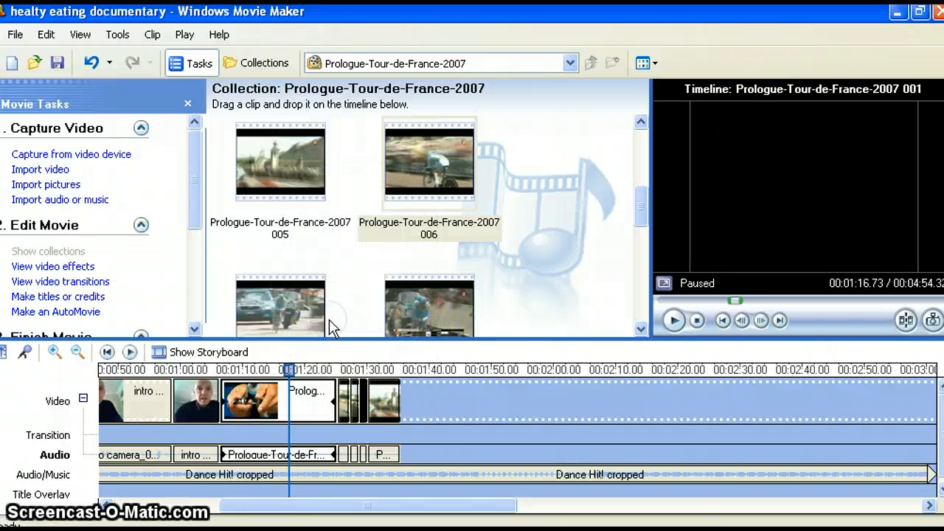
click(341, 428)
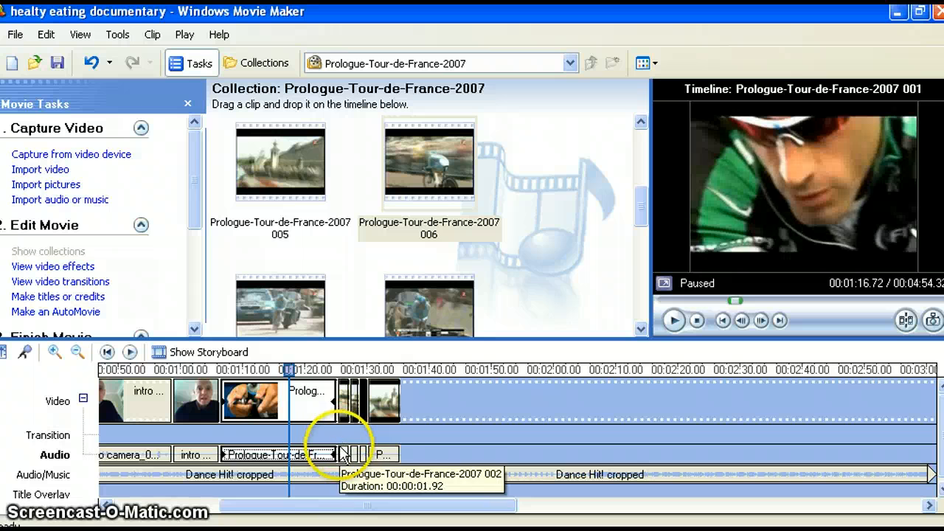
click(341, 453)
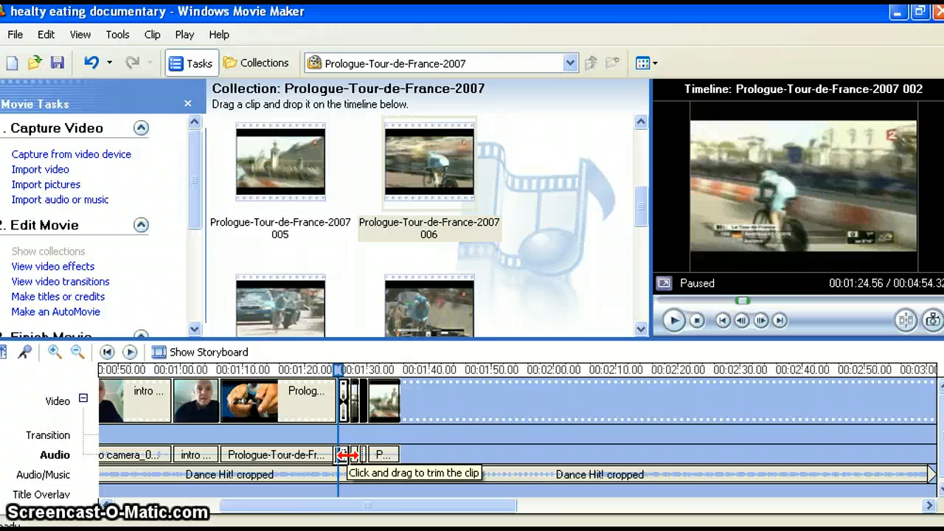
right_click(344, 457)
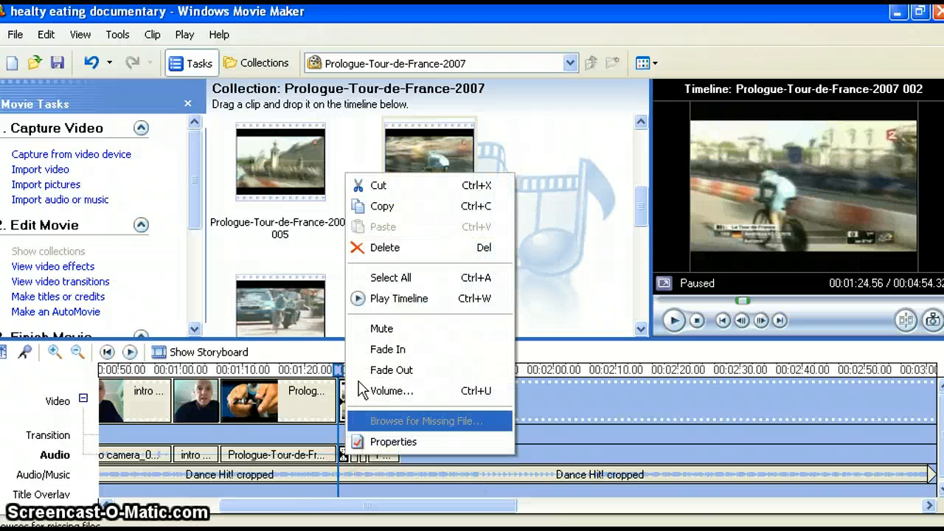
click(371, 327)
- Mute the audio of Prologue-Tour-de-France-2007 clips 003, 004 and 005 on the timeline
click(354, 454)
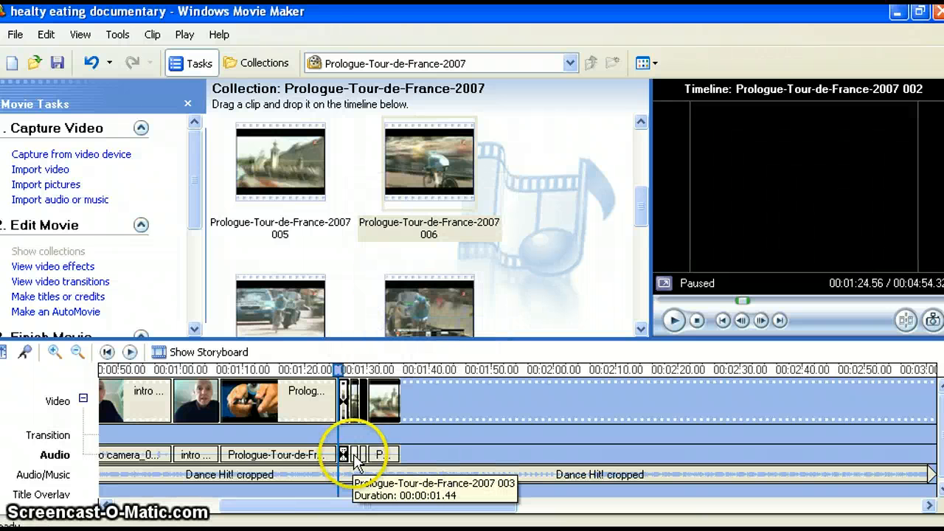
right_click(353, 454)
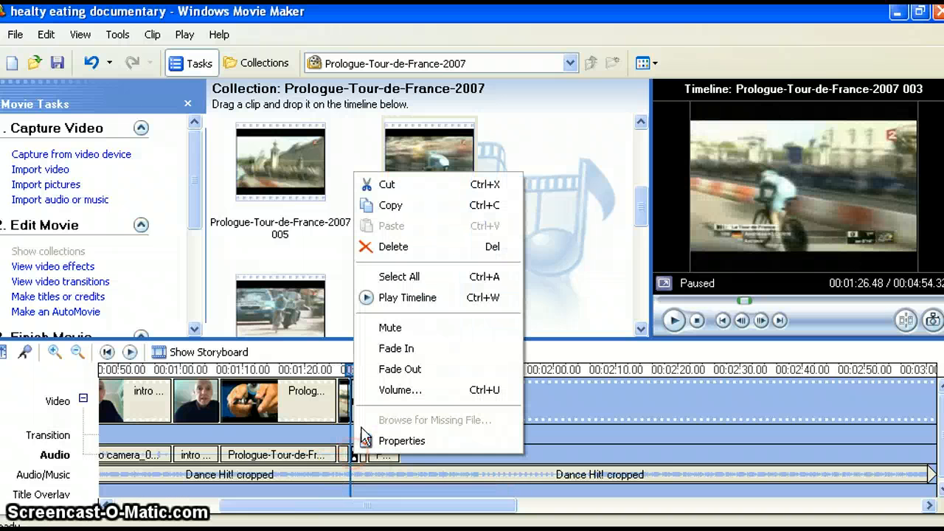
click(394, 327)
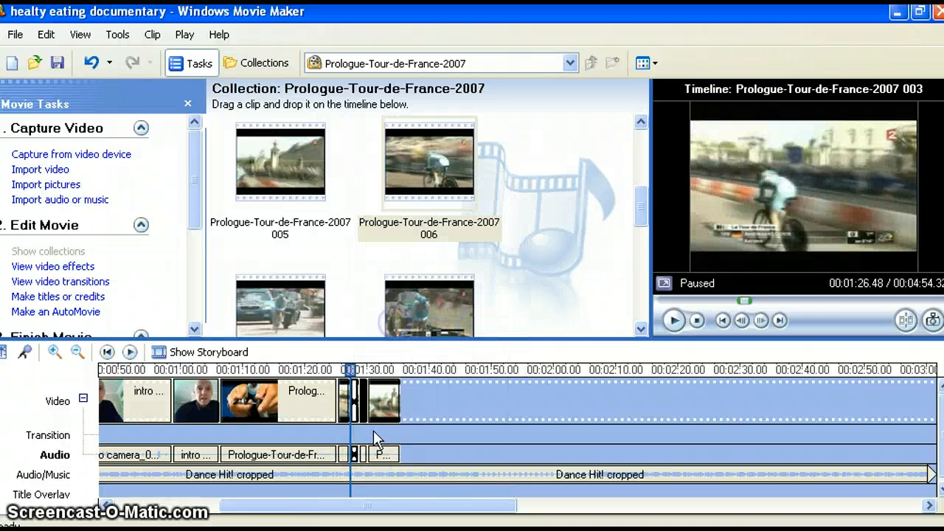
click(360, 455)
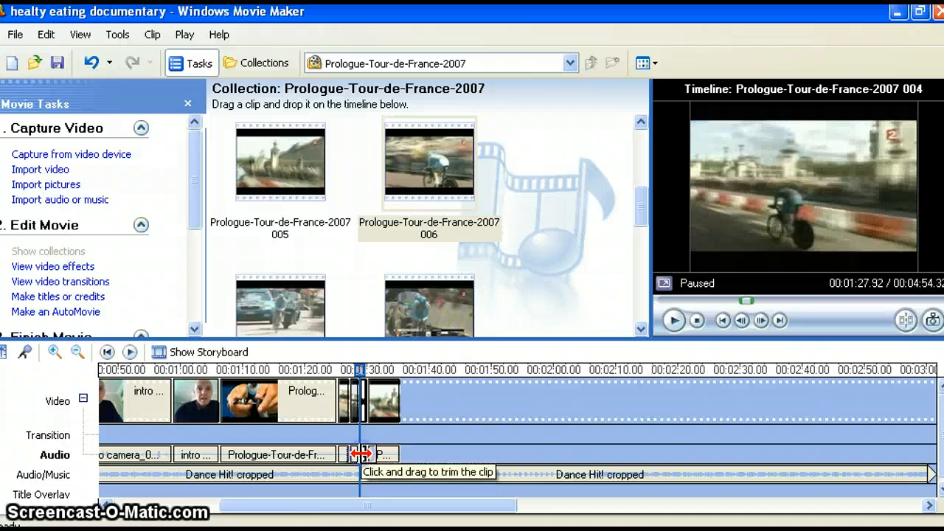
right_click(362, 453)
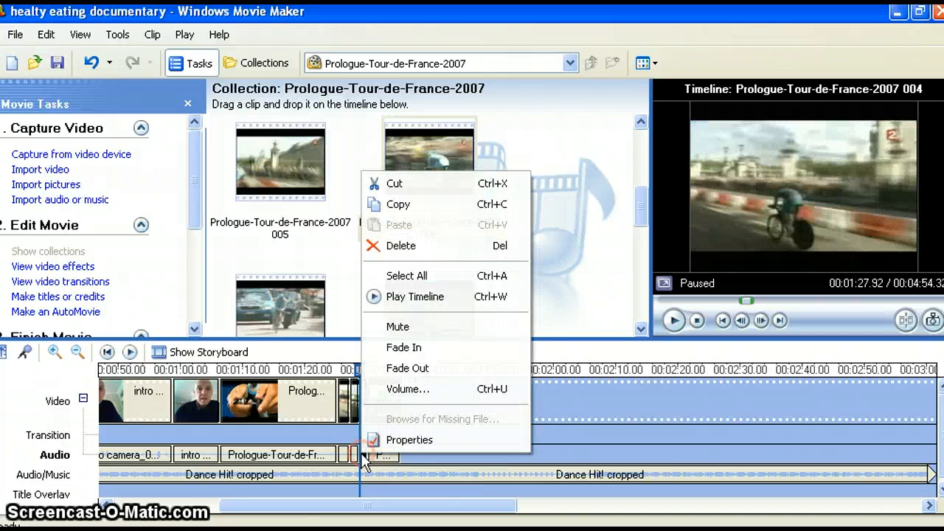
click(390, 326)
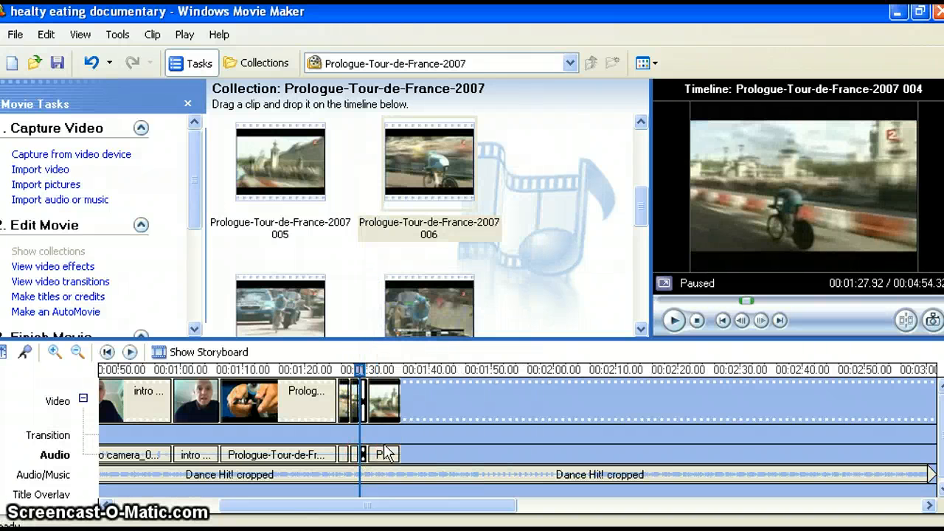
click(385, 456)
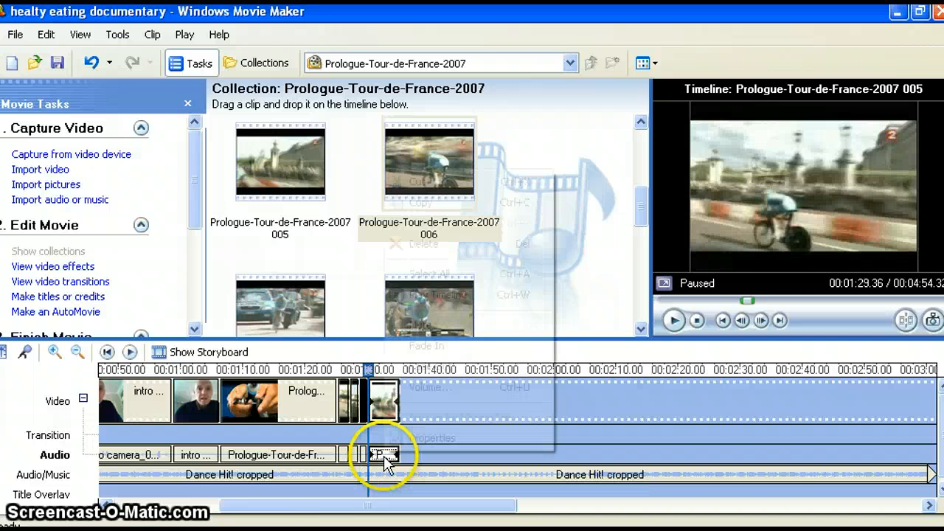
right_click(384, 458)
click(384, 461)
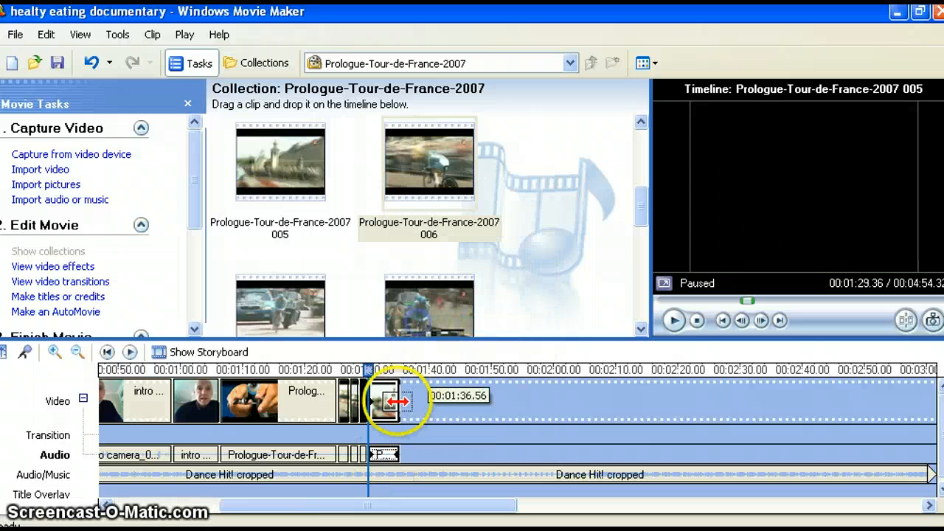
- Play the timeline from the last presenter clip into the first cycling clip to check the muted audio, and pause it
click(192, 384)
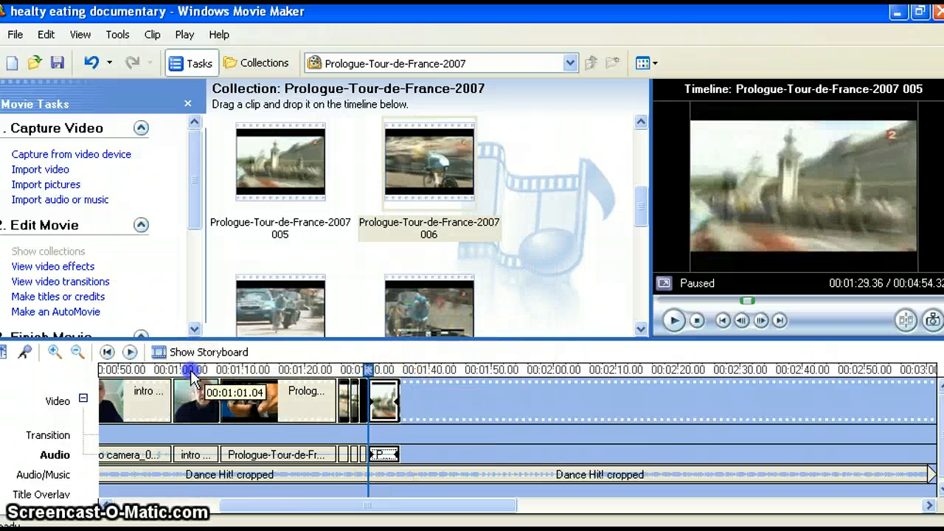
click(130, 352)
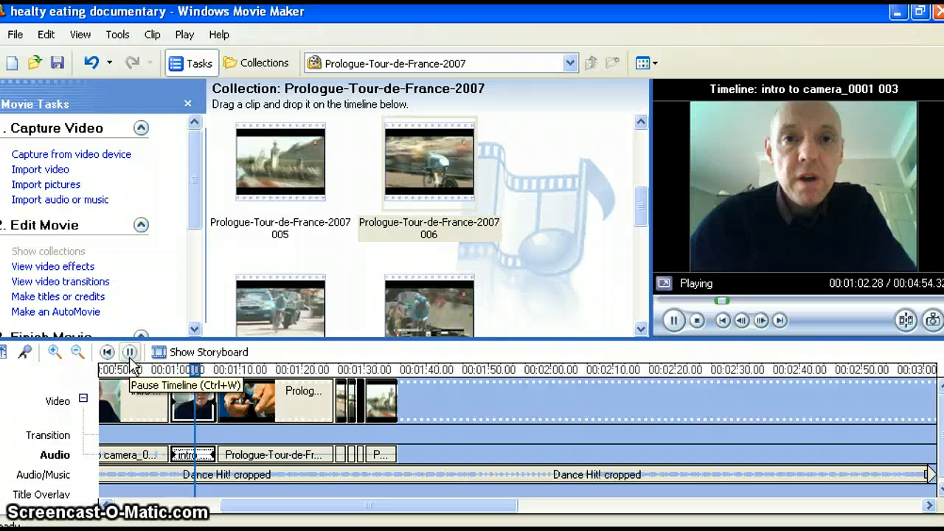
click(130, 352)
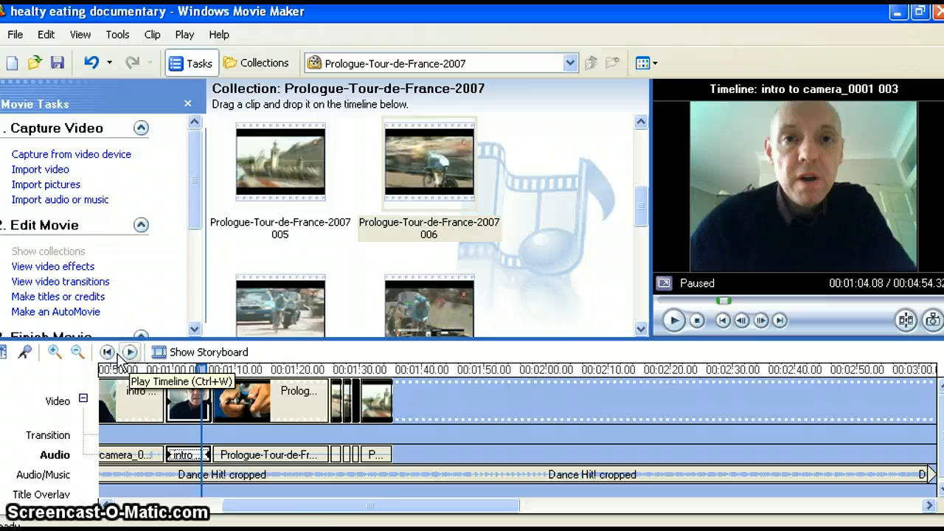
click(673, 320)
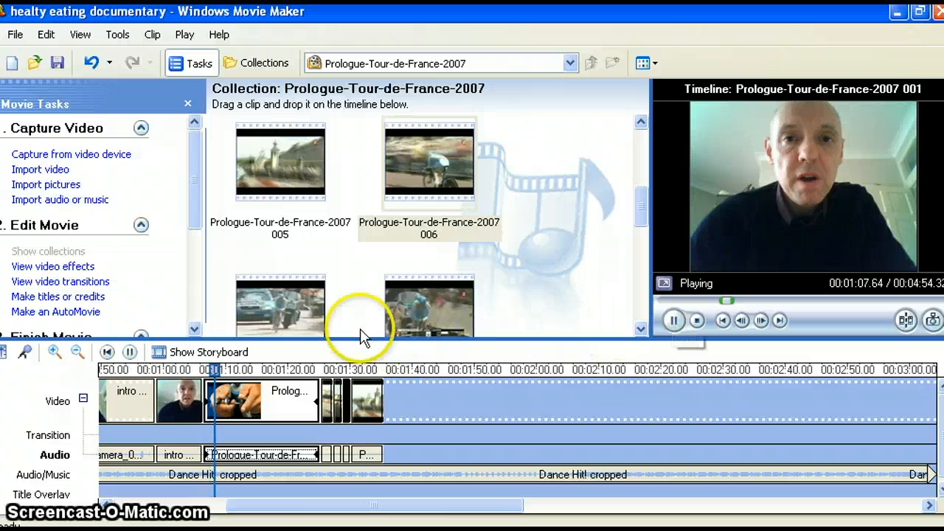
click(131, 354)
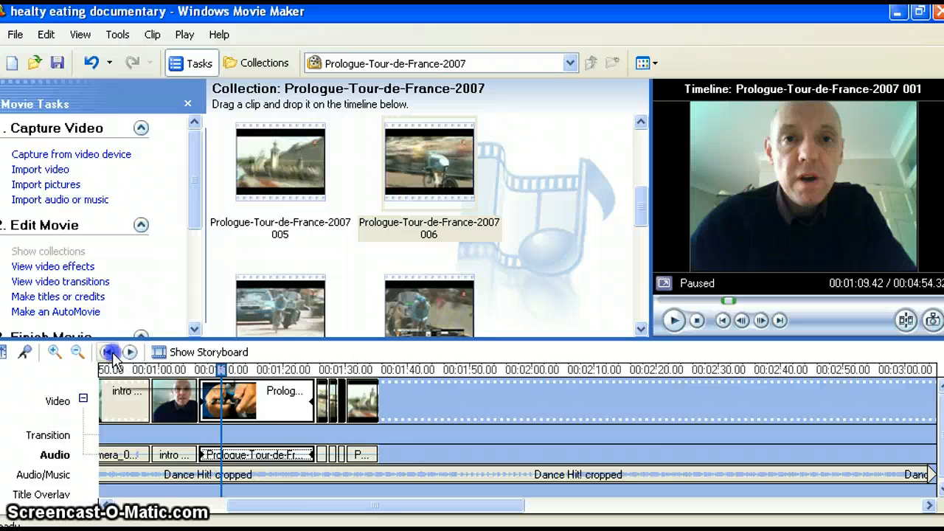
- Rewind the timeline, play the movie from the beginning into the first cycling clip, and pause it at about 00:01:10
click(110, 355)
click(131, 353)
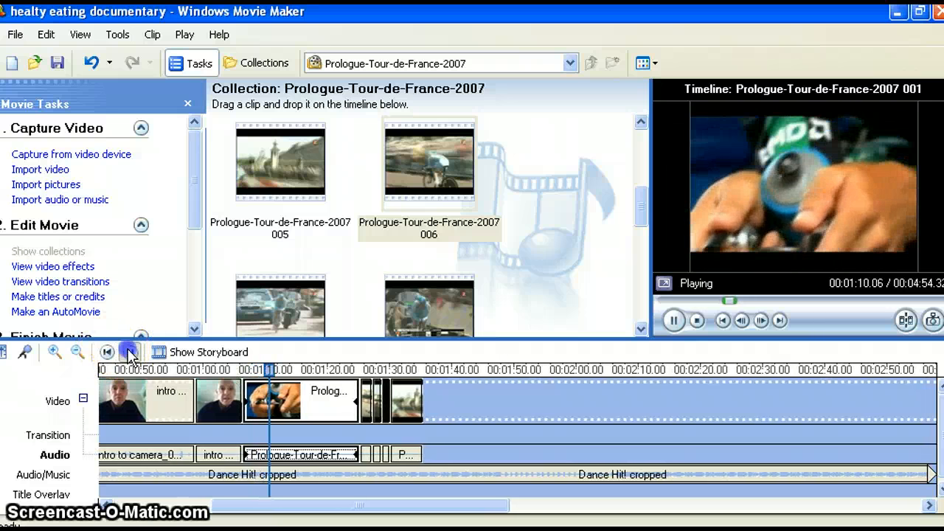
click(122, 352)
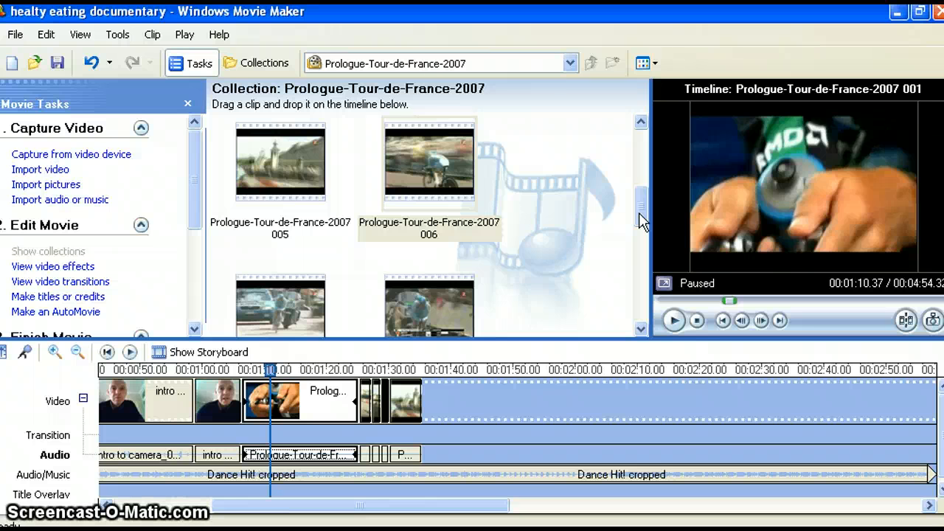
- Save the healthy eating documentary project under its existing name
click(14, 34)
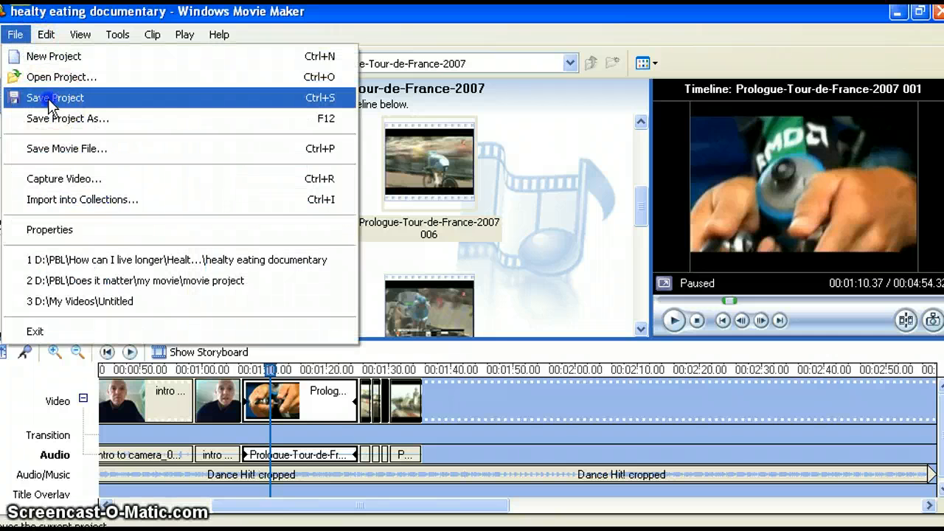
click(48, 98)
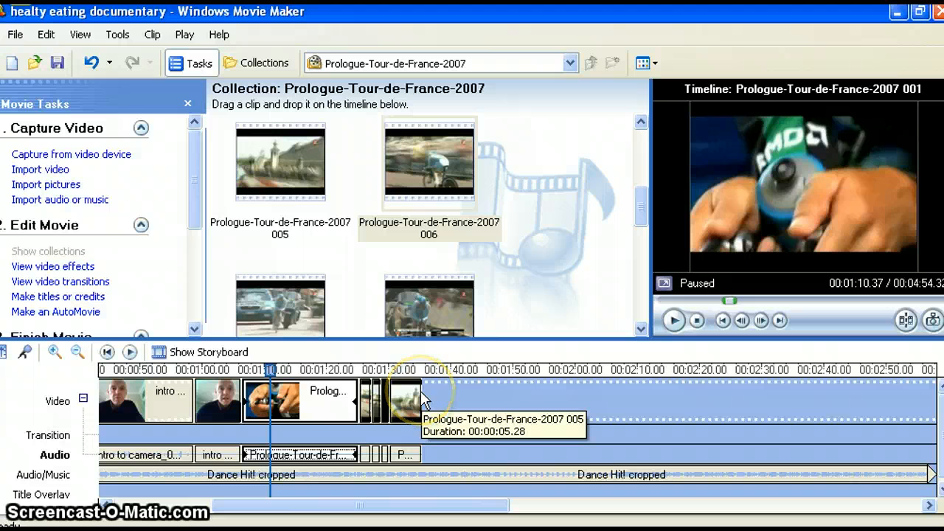
drag(424, 391, 423, 378)
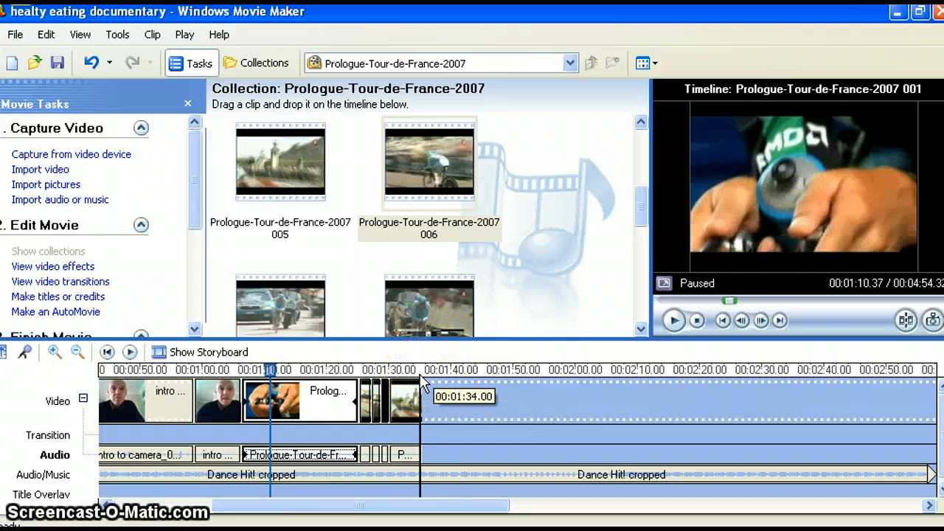